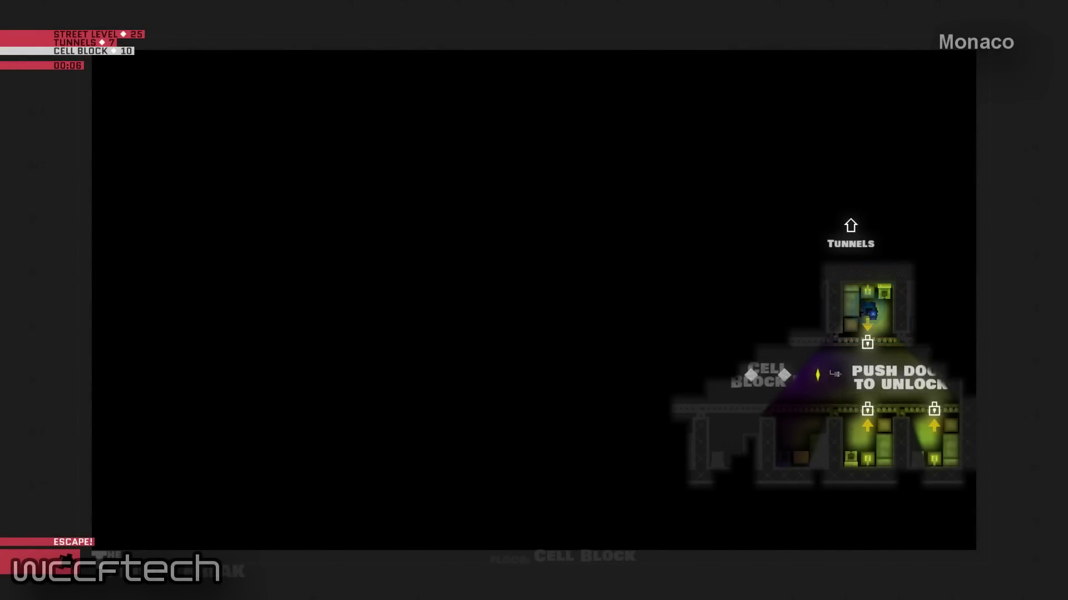
key("s")
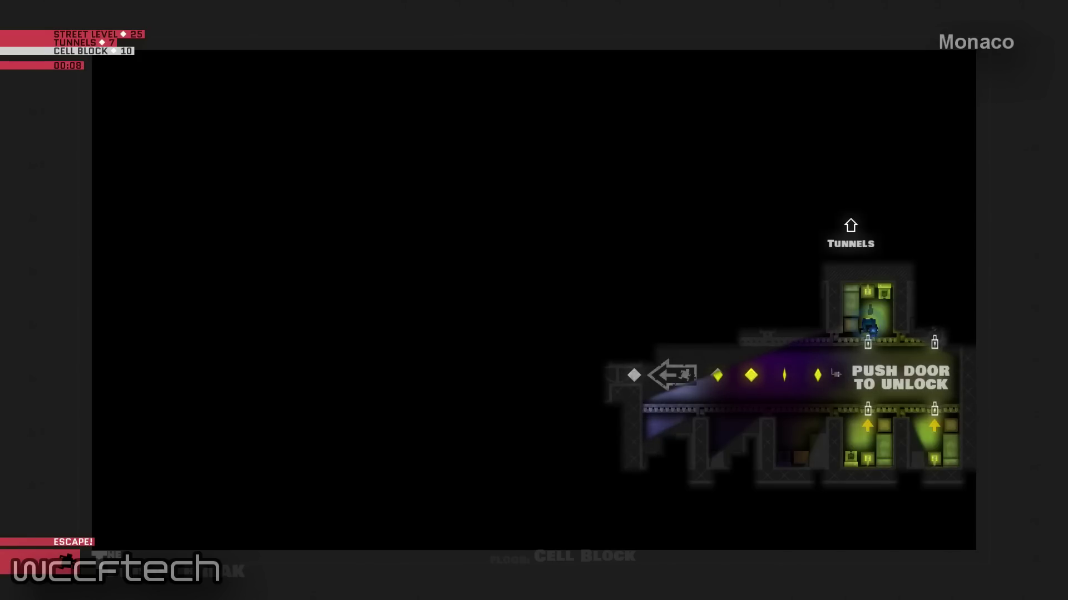
key("s")
key("a")
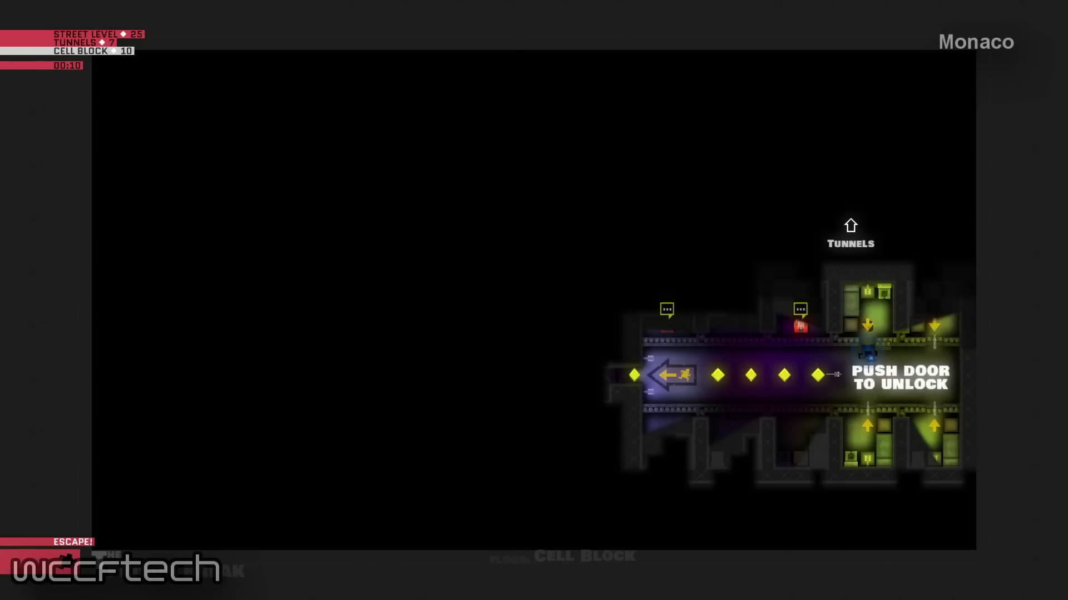
key("a")
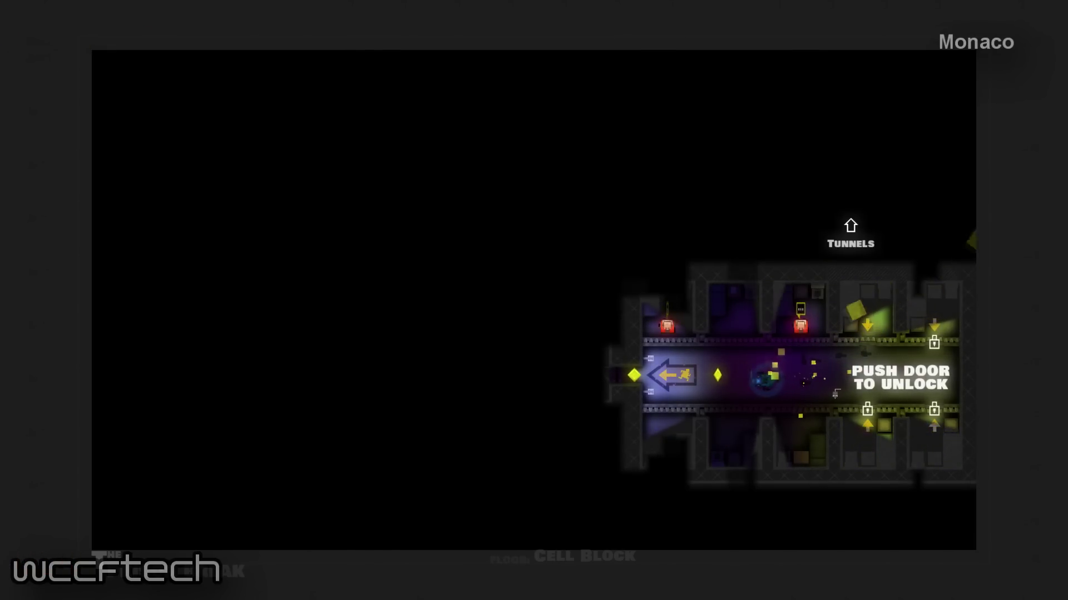
key("d")
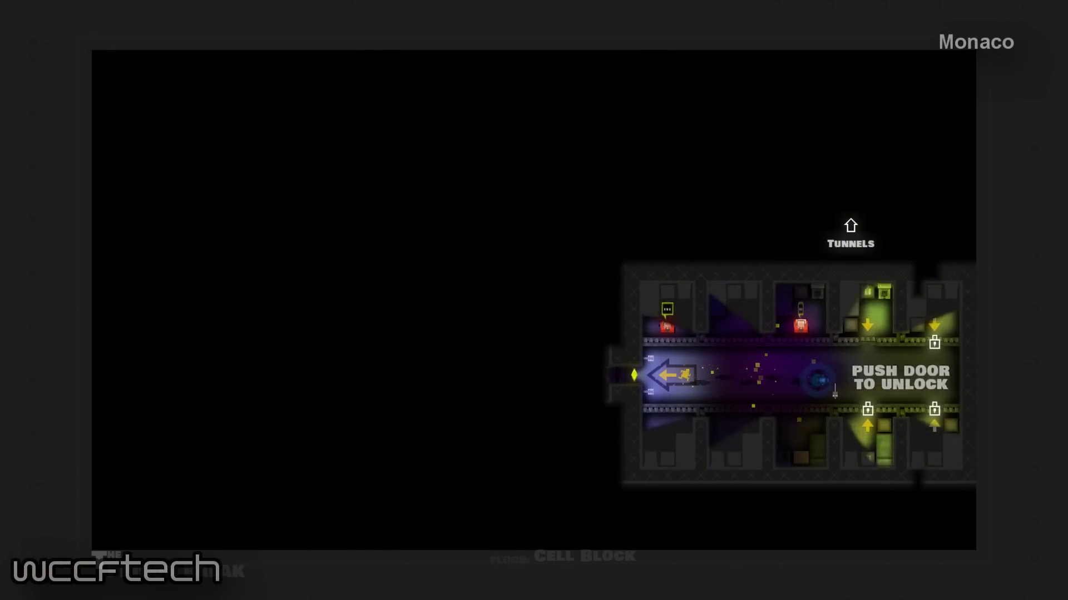
key("w")
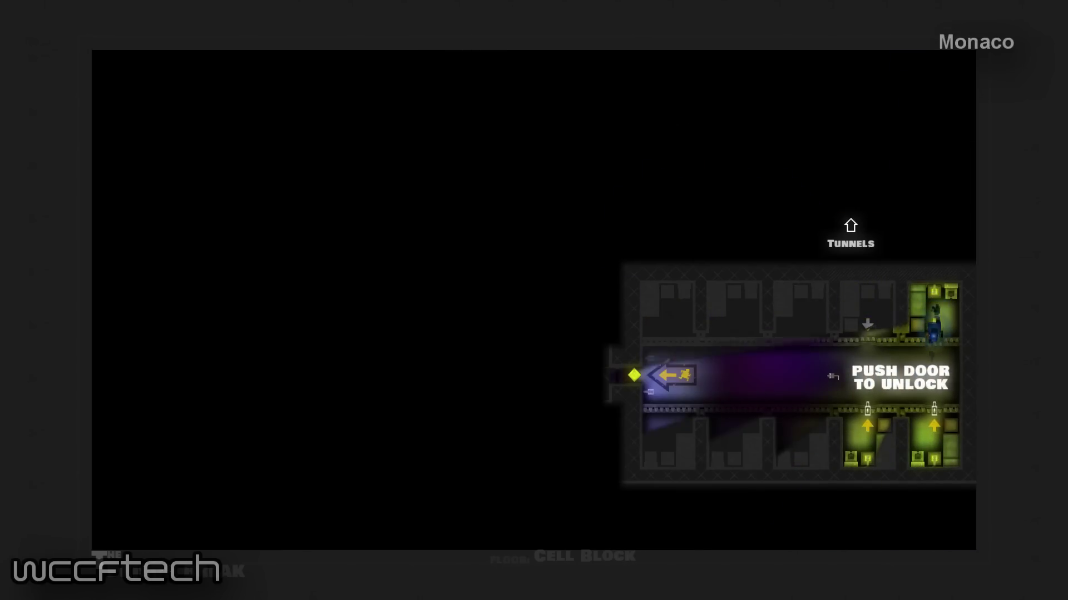
key("s")
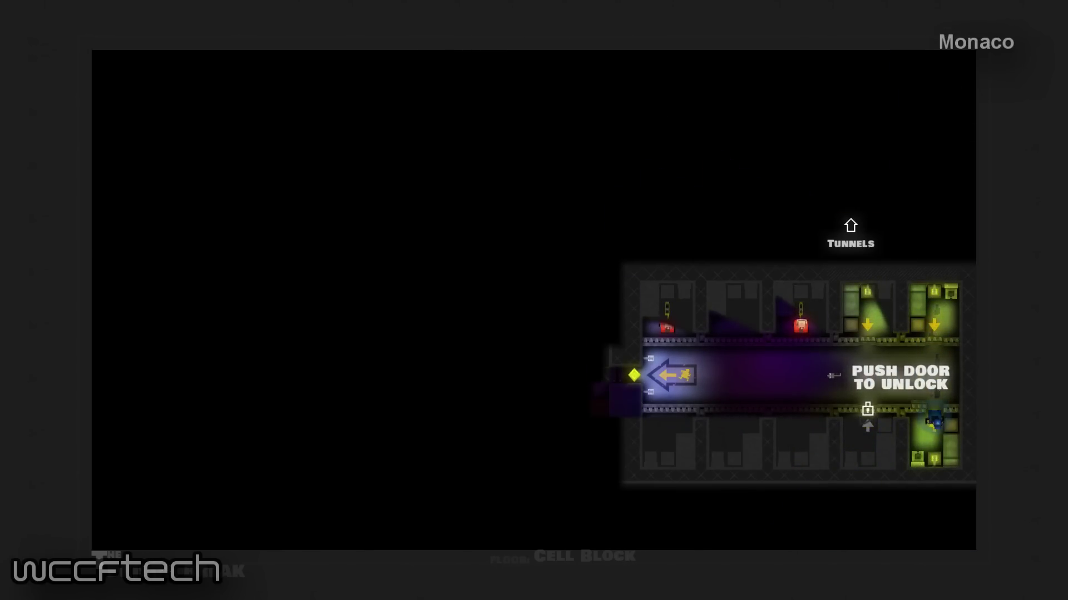
key("a")
key("a")
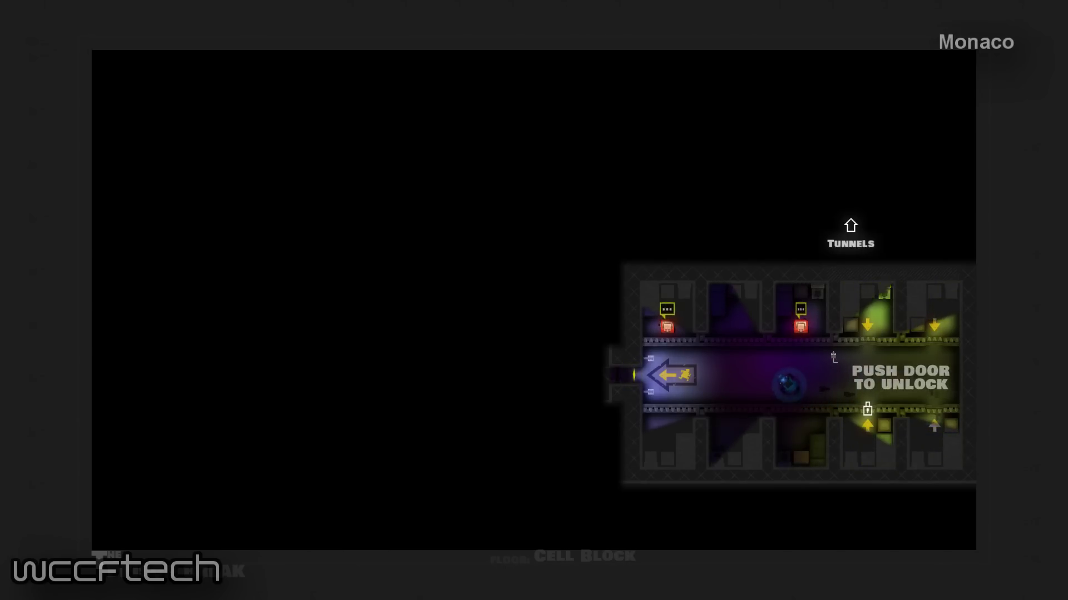
key("a")
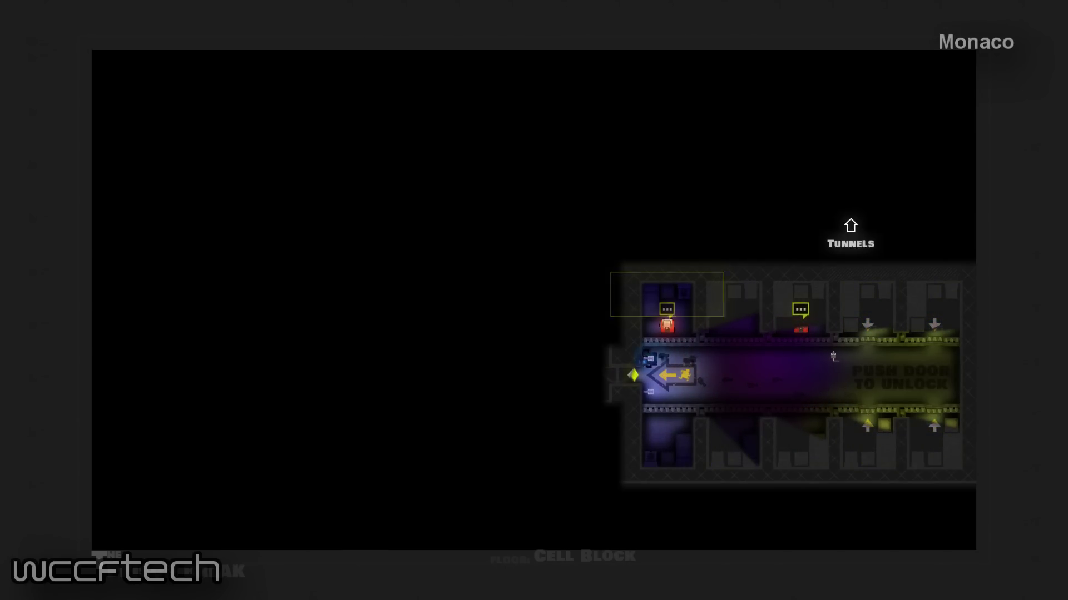
key("w")
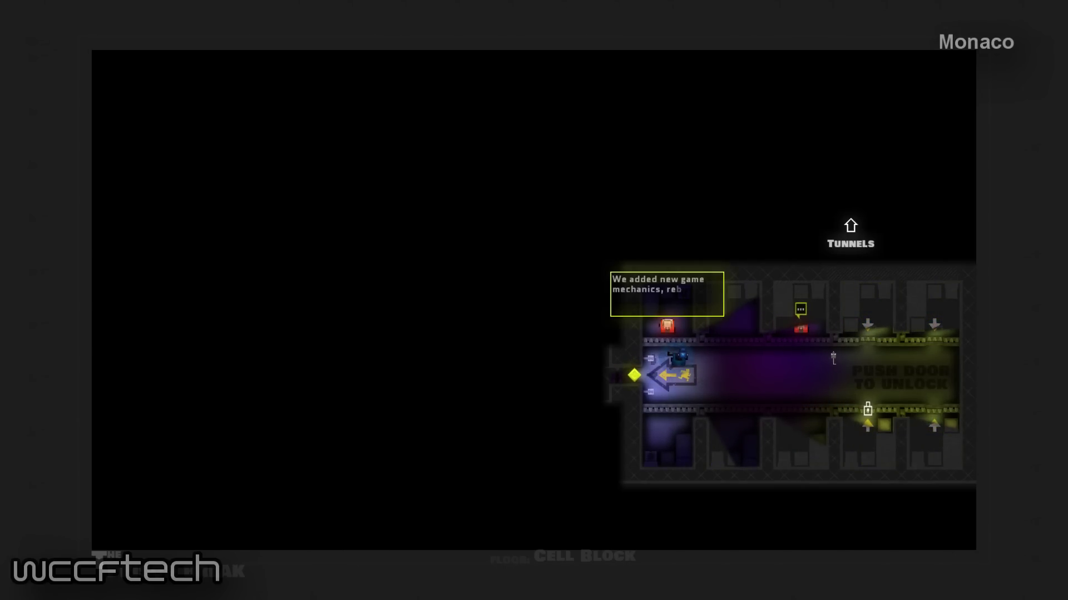
key("a")
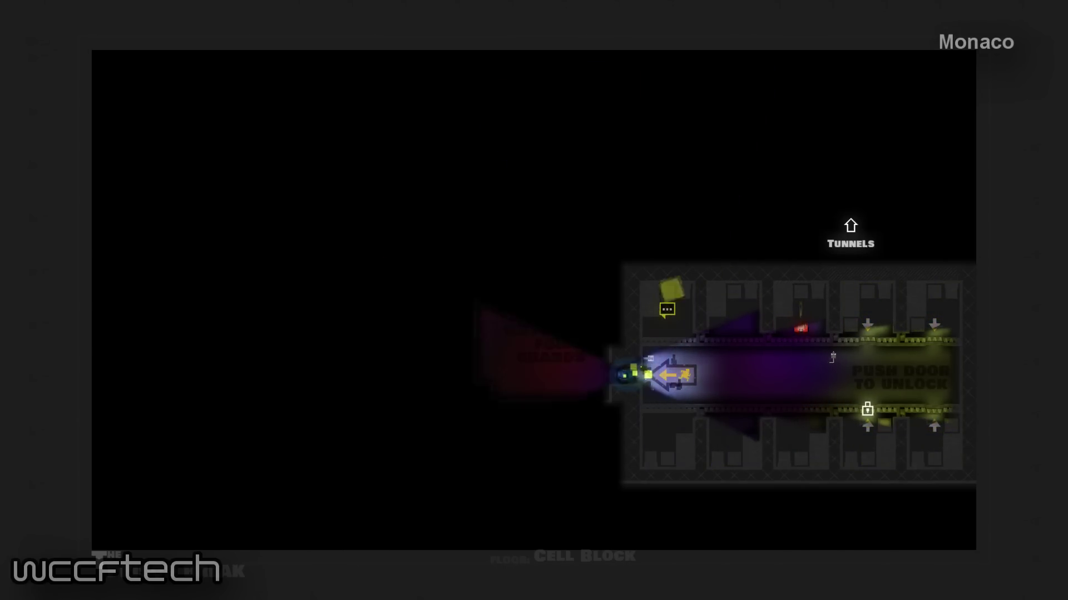
key("w")
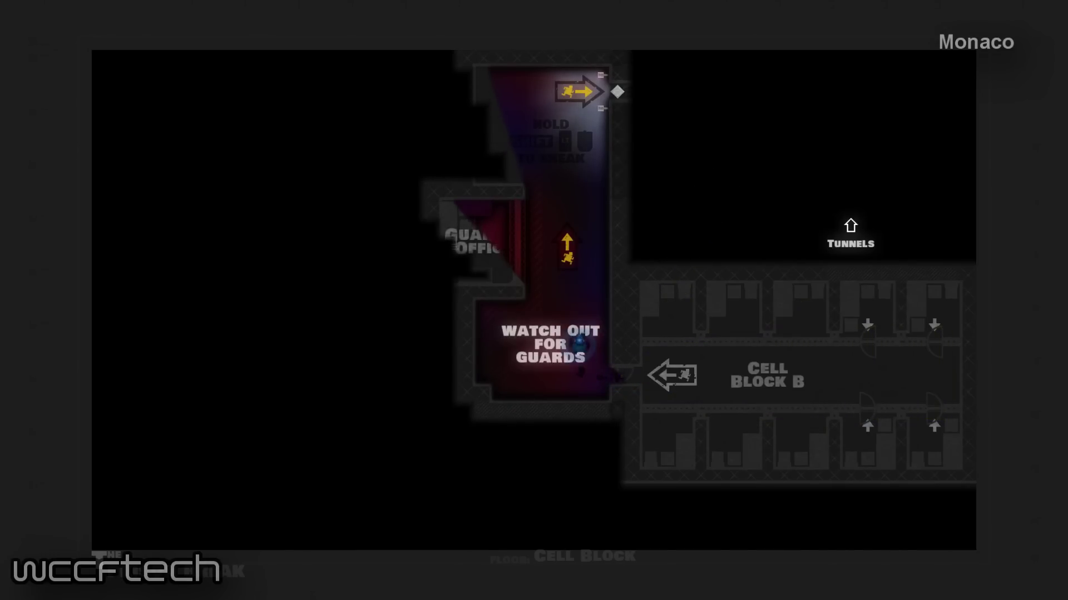
key("w")
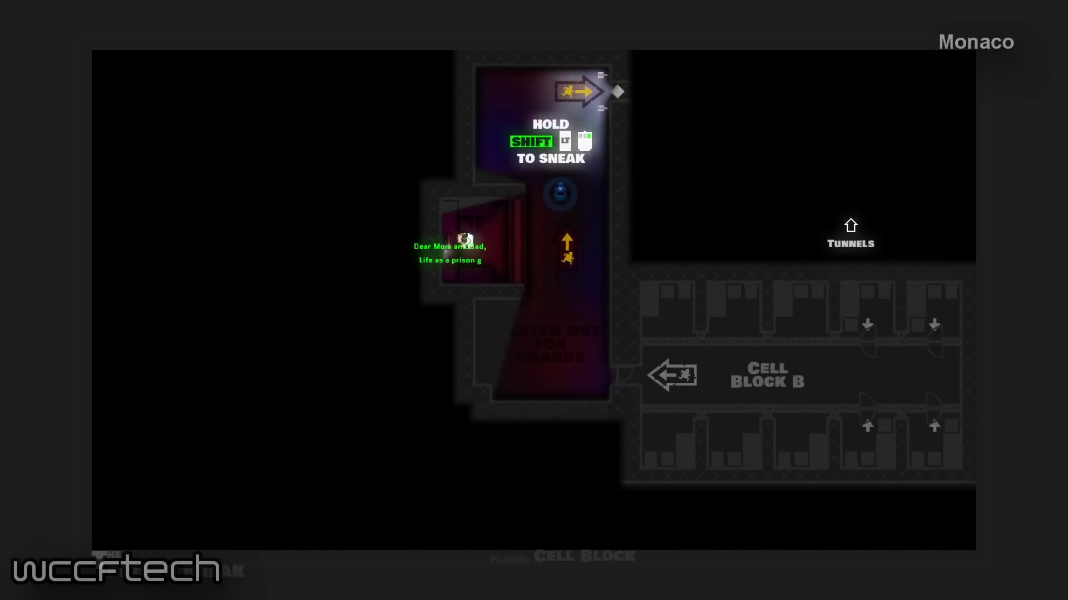
key("w")
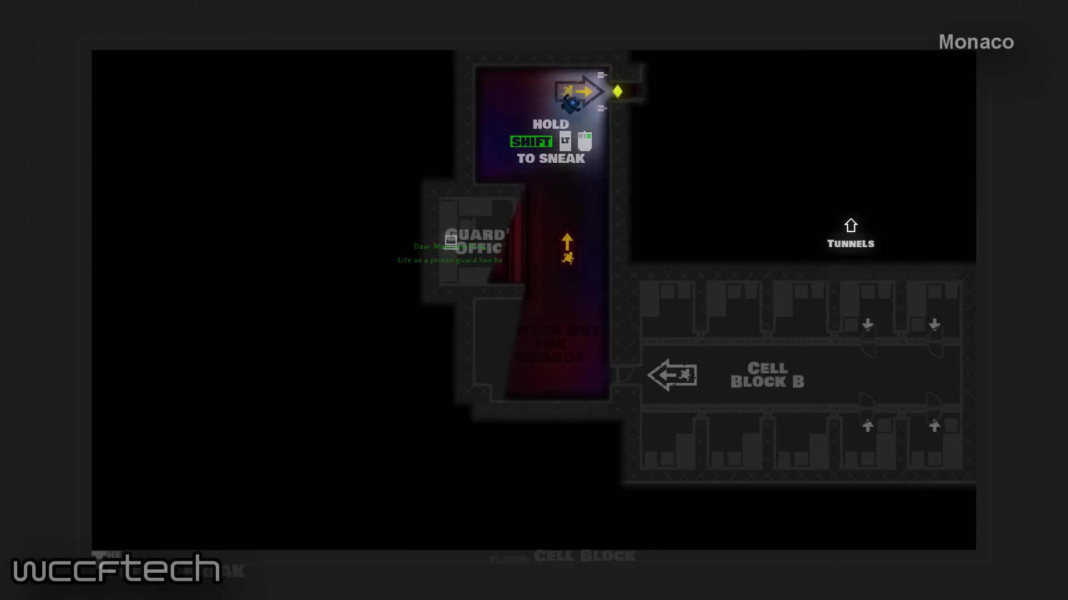
key("d")
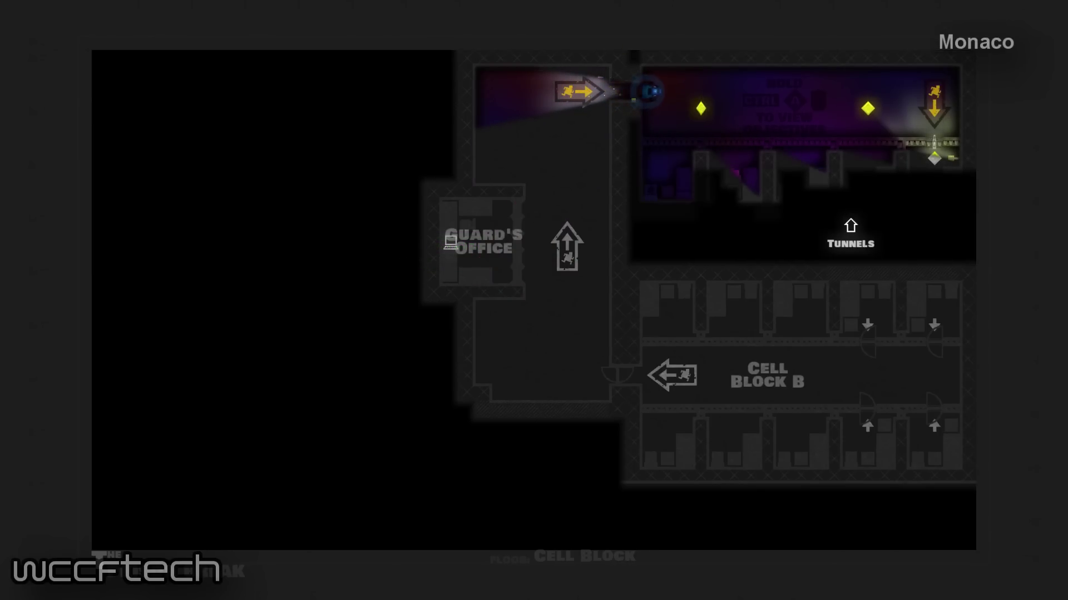
key("d")
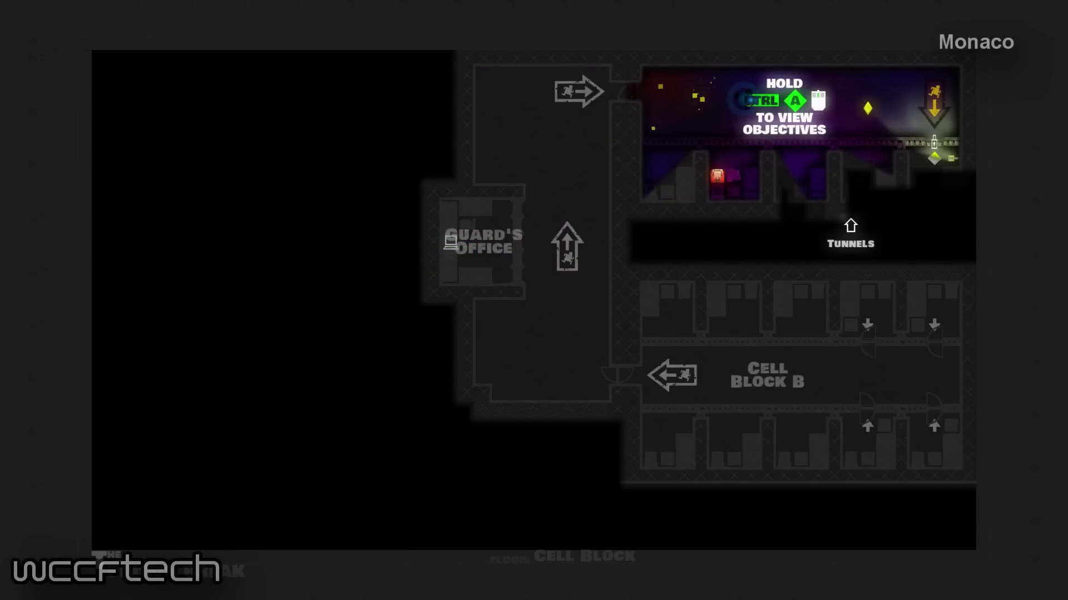
key("d")
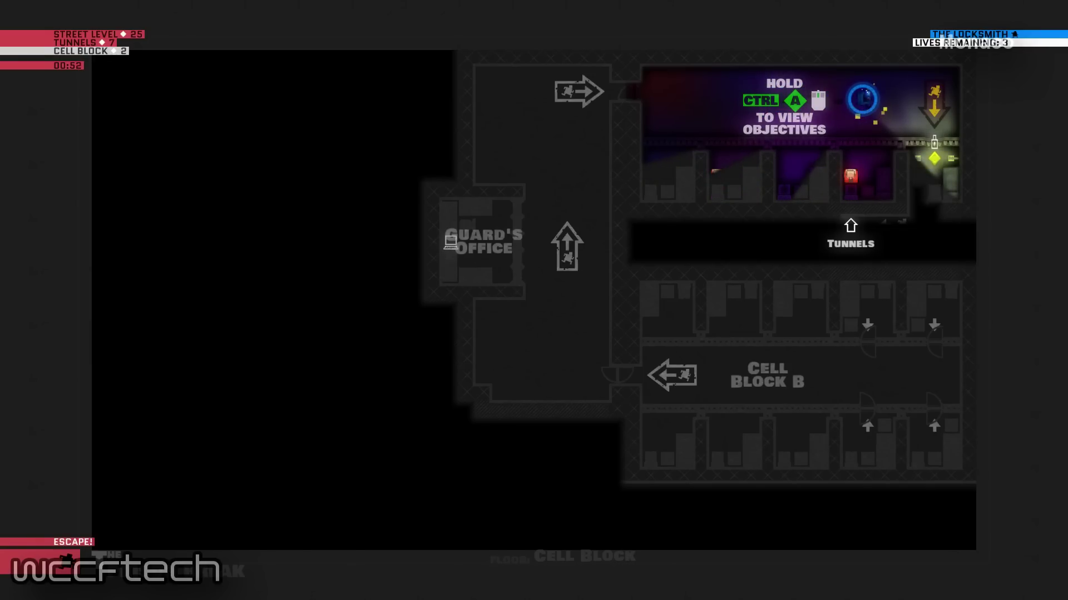
key("s")
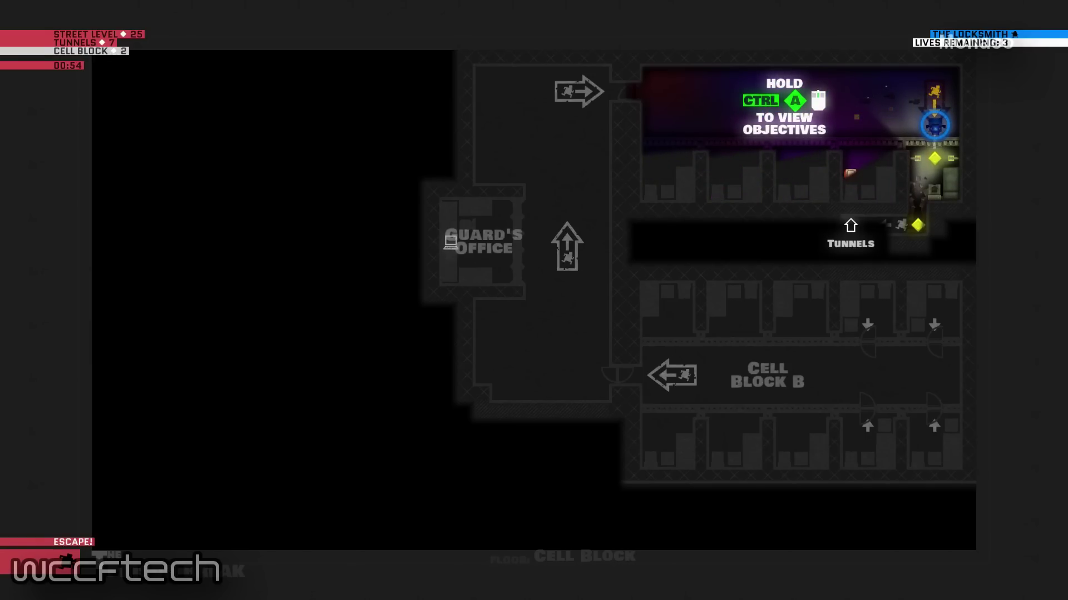
key("s")
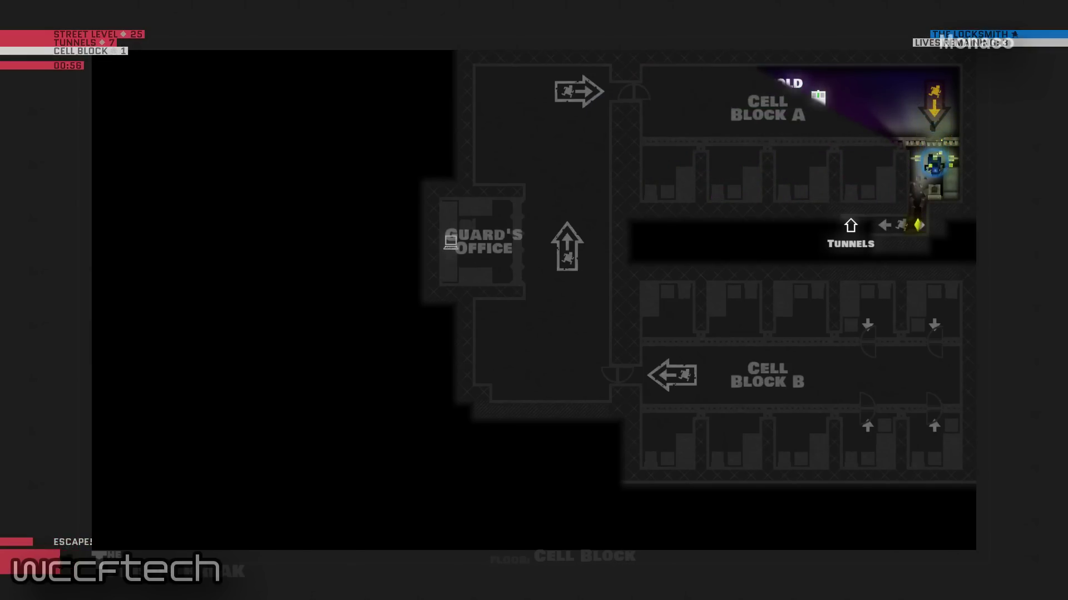
key("s")
key("a")
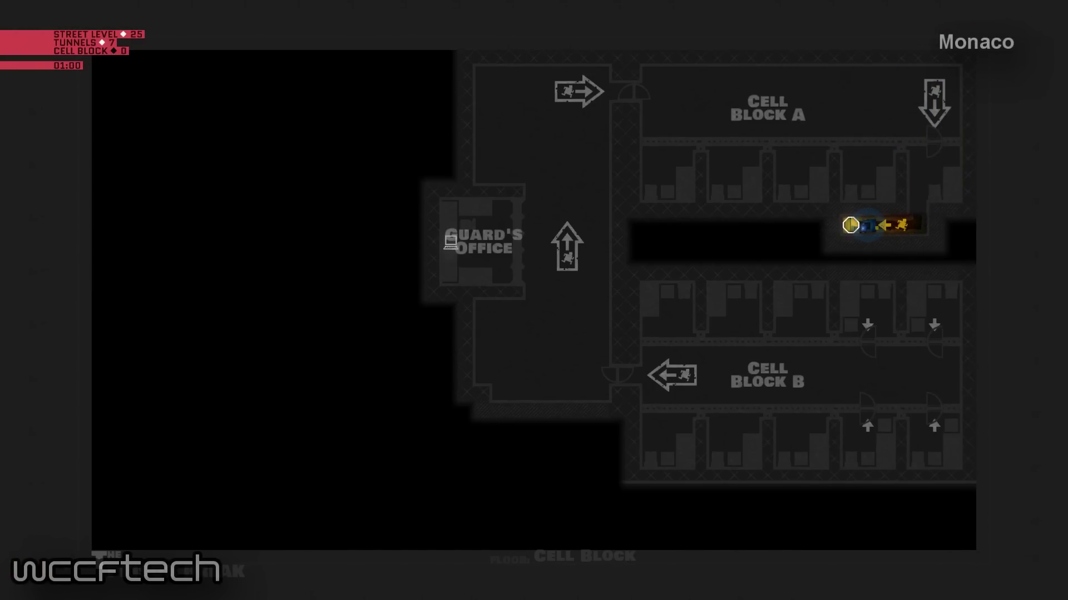
key("a")
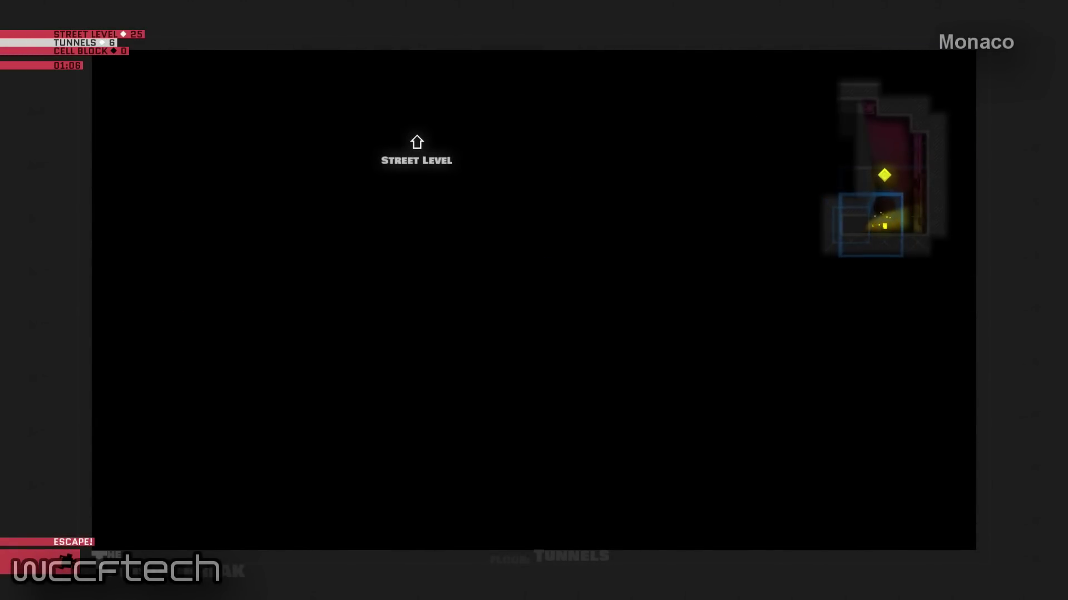
key("w")
key("a")
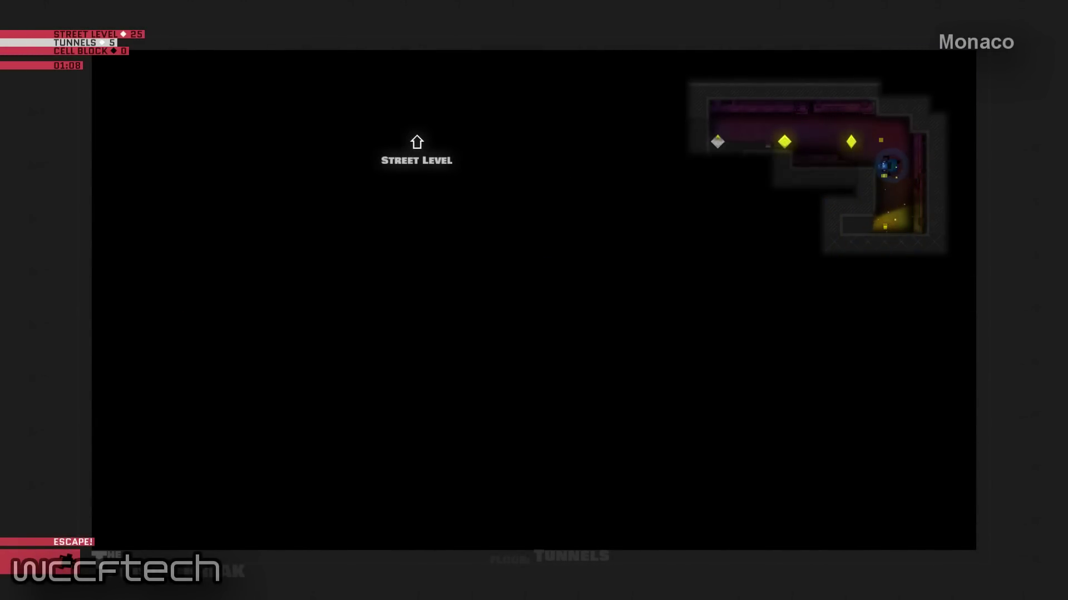
key("a")
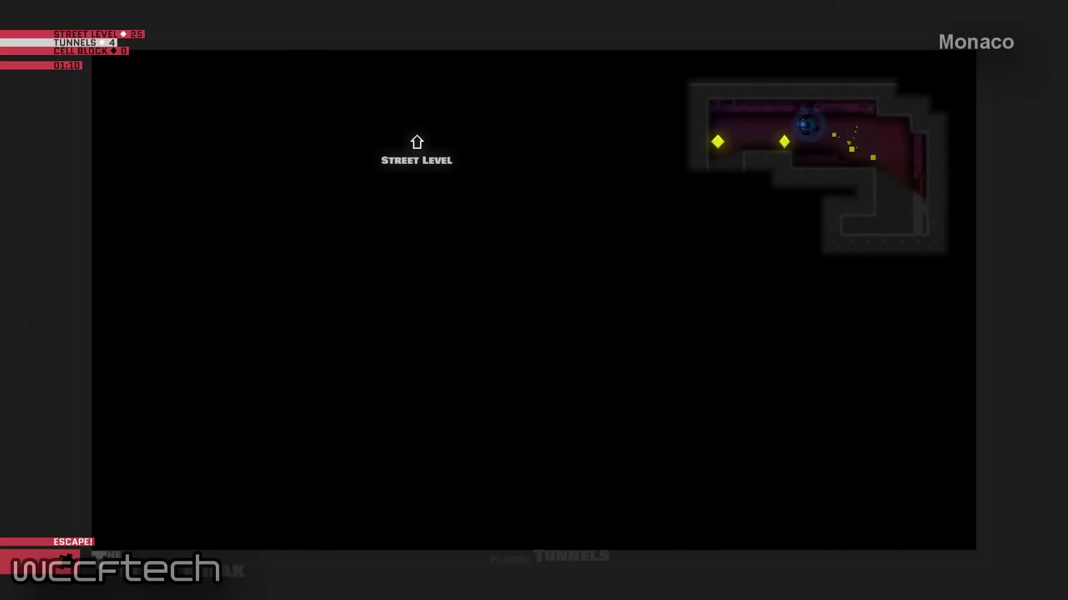
key("a")
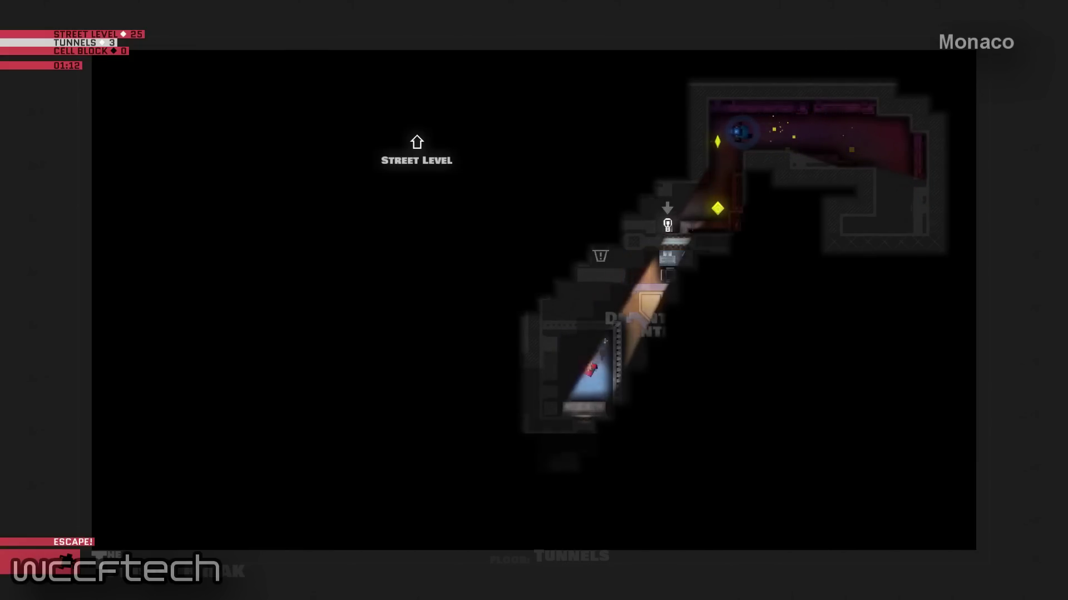
key("s")
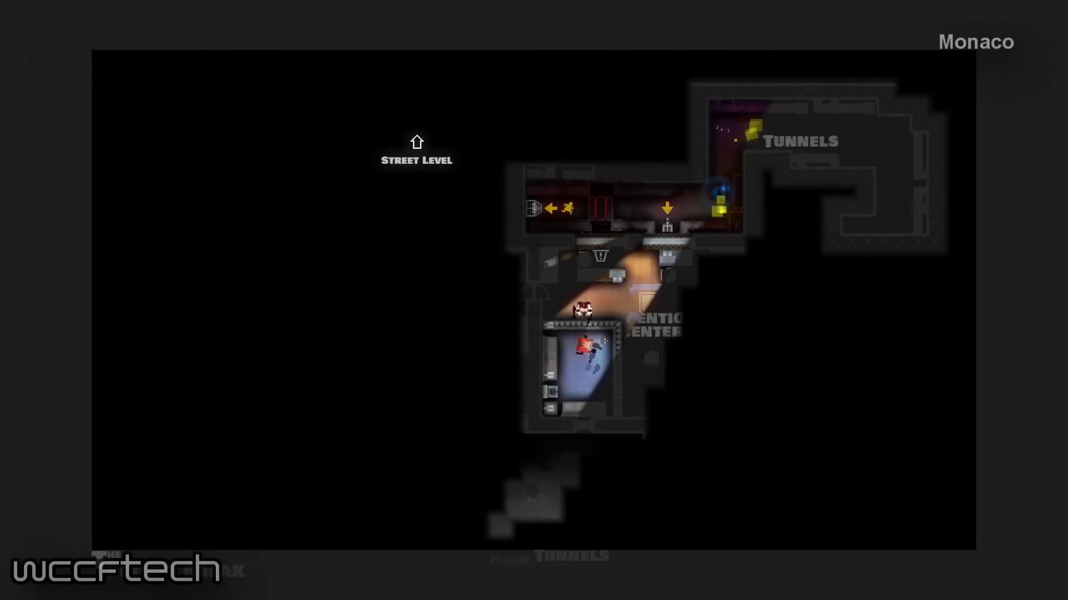
key("d")
key("s")
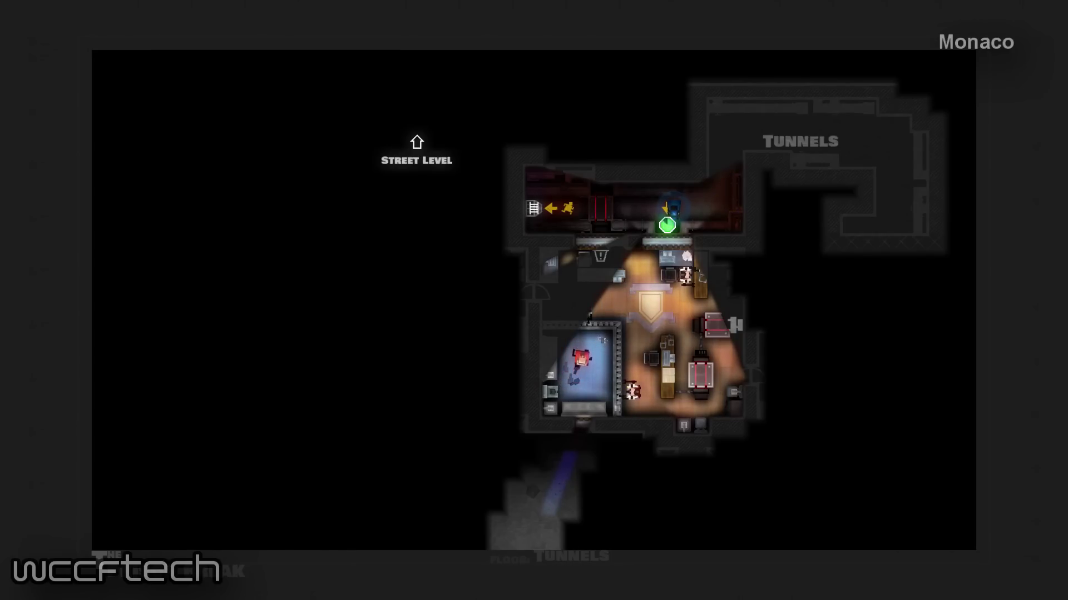
key("w")
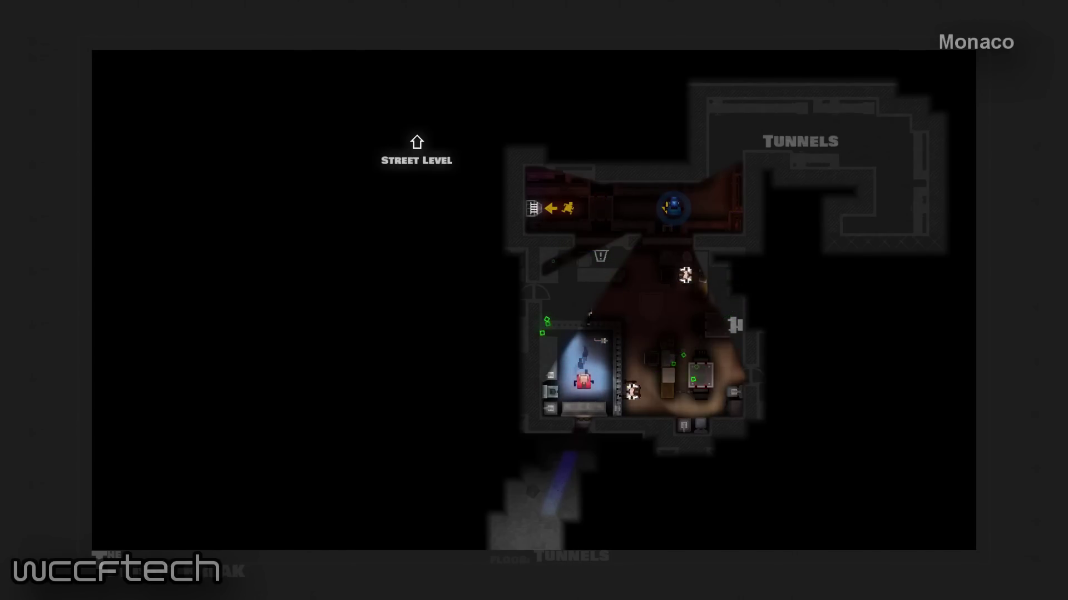
key("a")
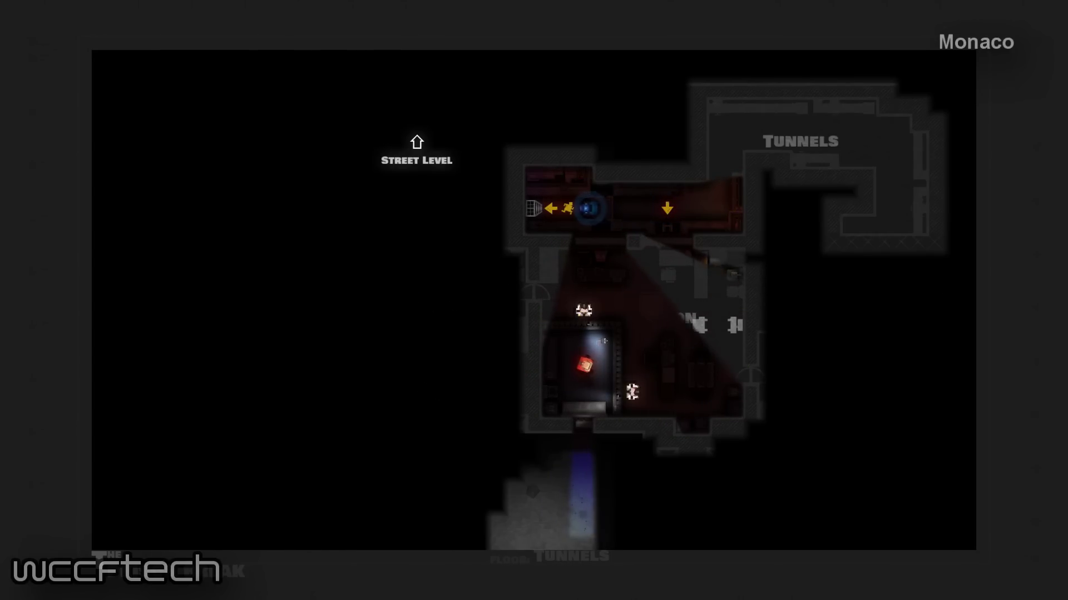
key("a")
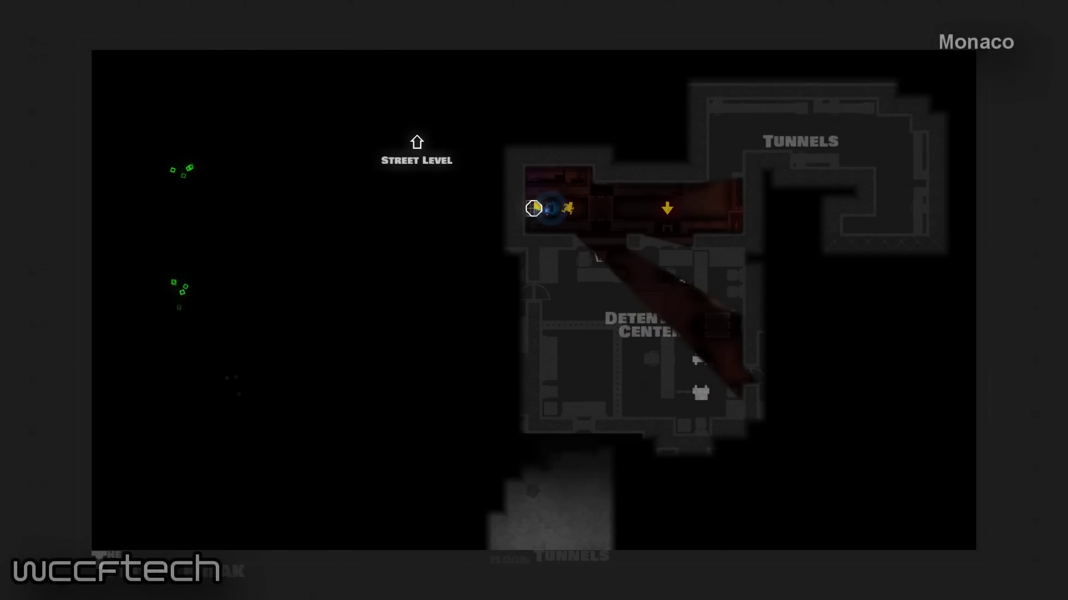
key("a")
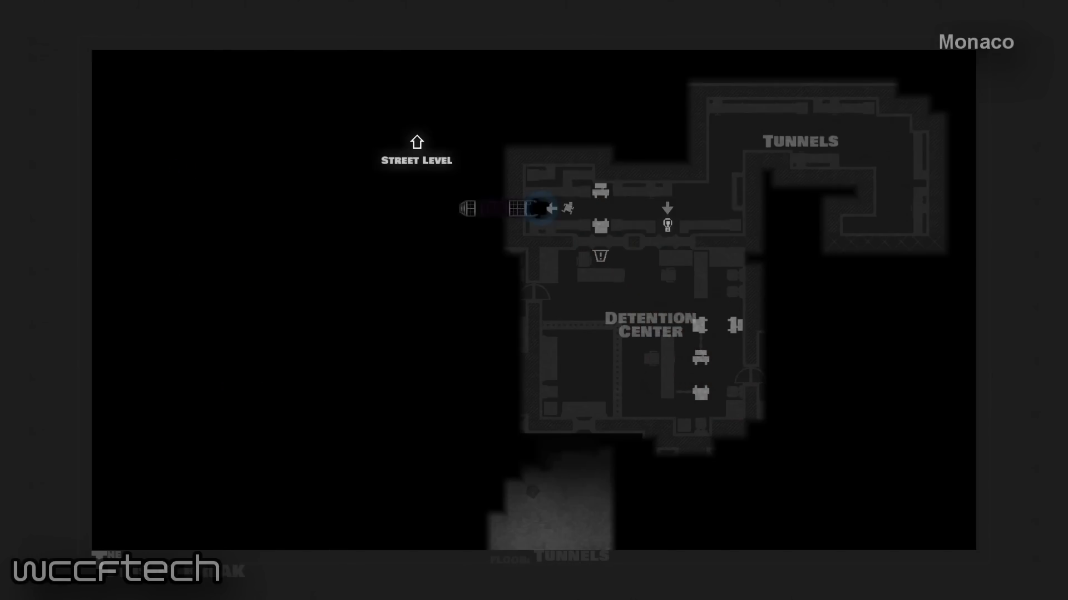
key("a")
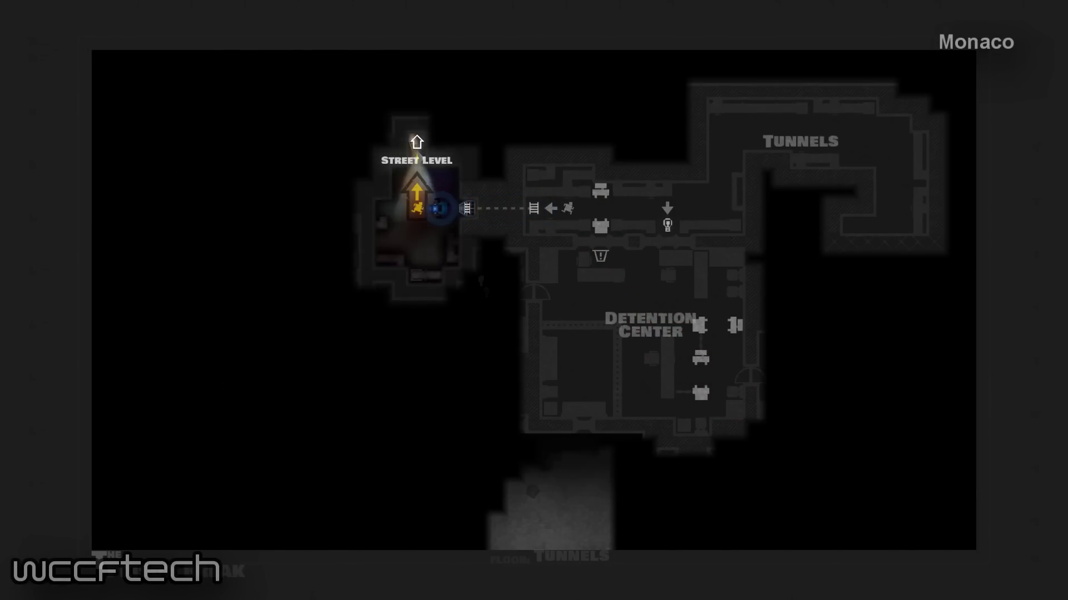
key("w")
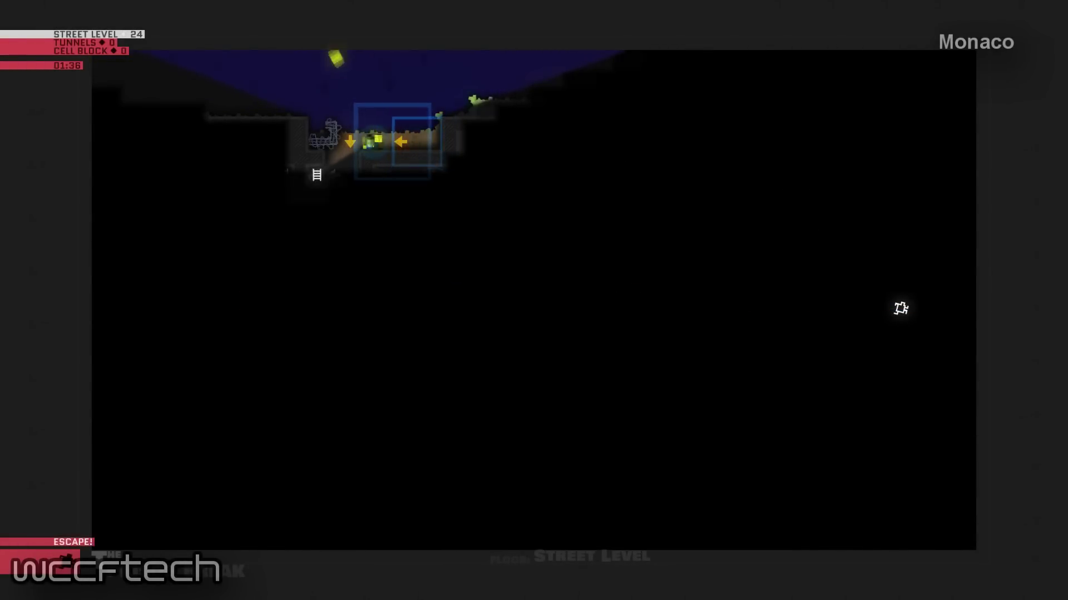
key("s")
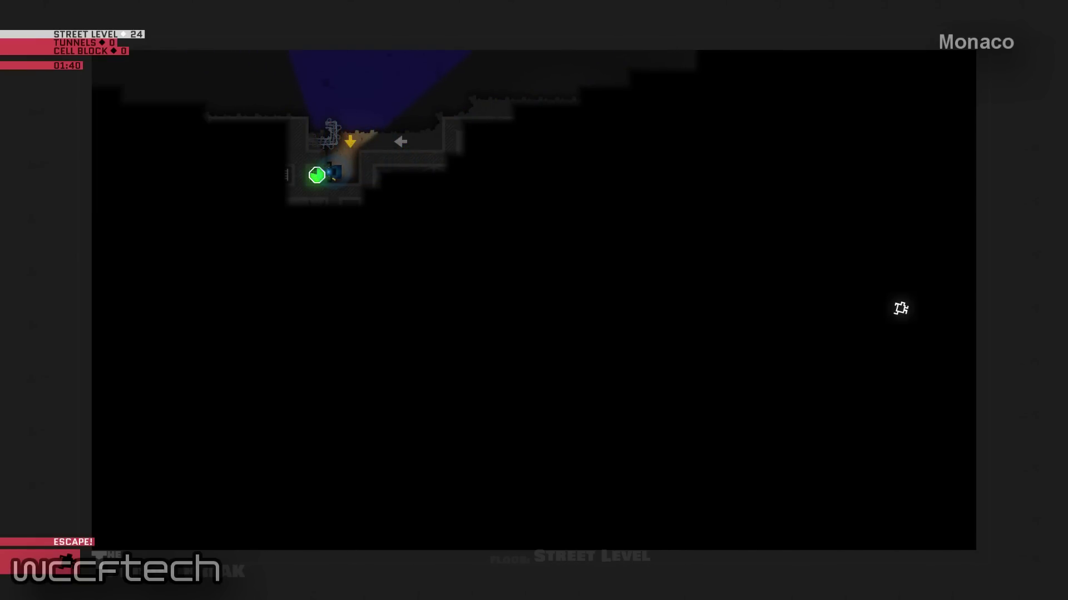
key("a")
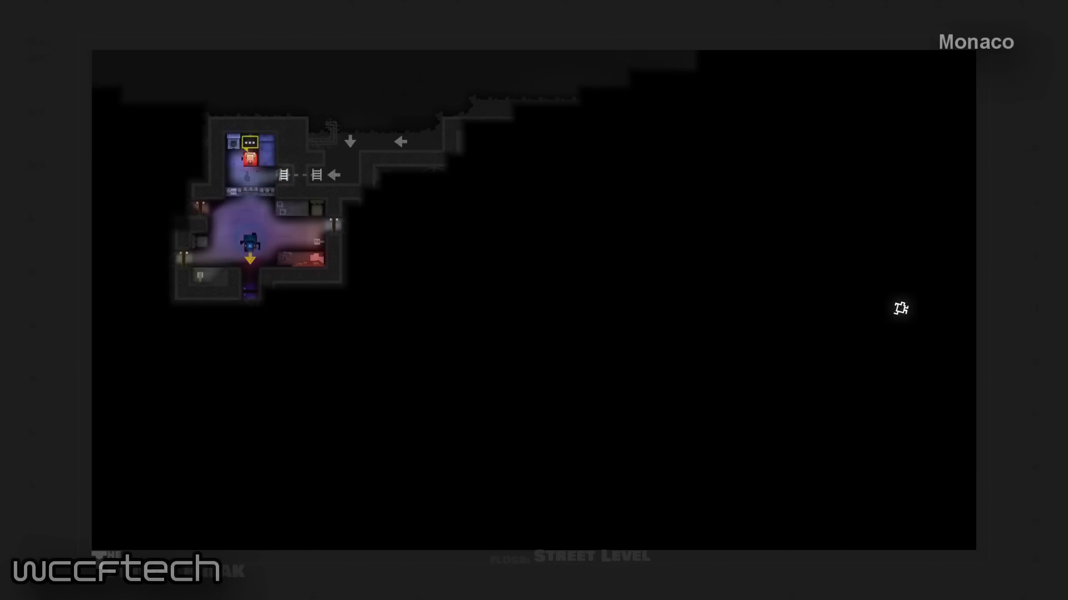
key("Down")
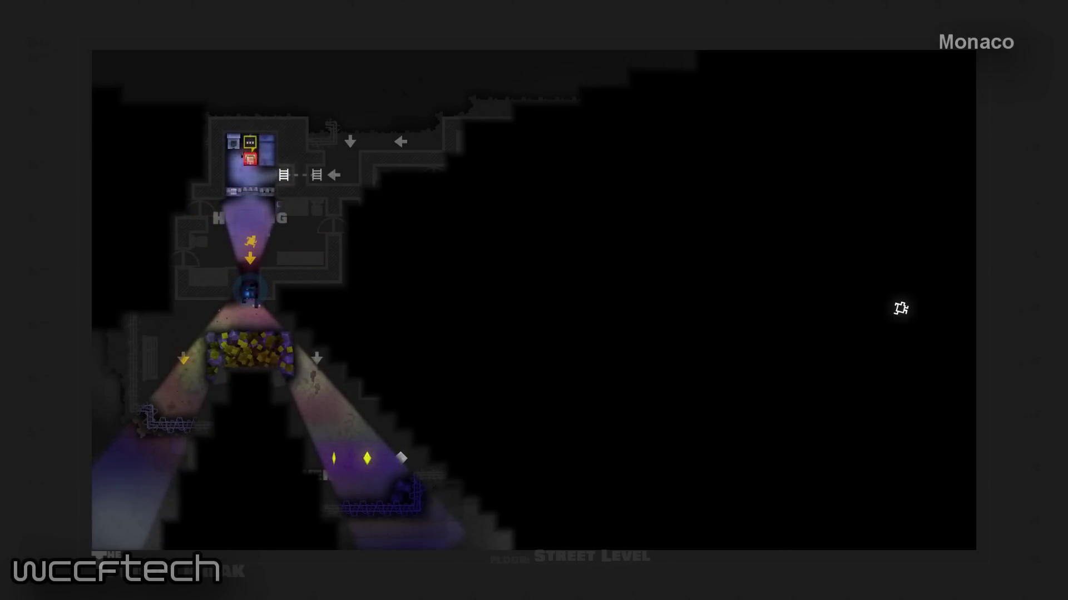
key("Up")
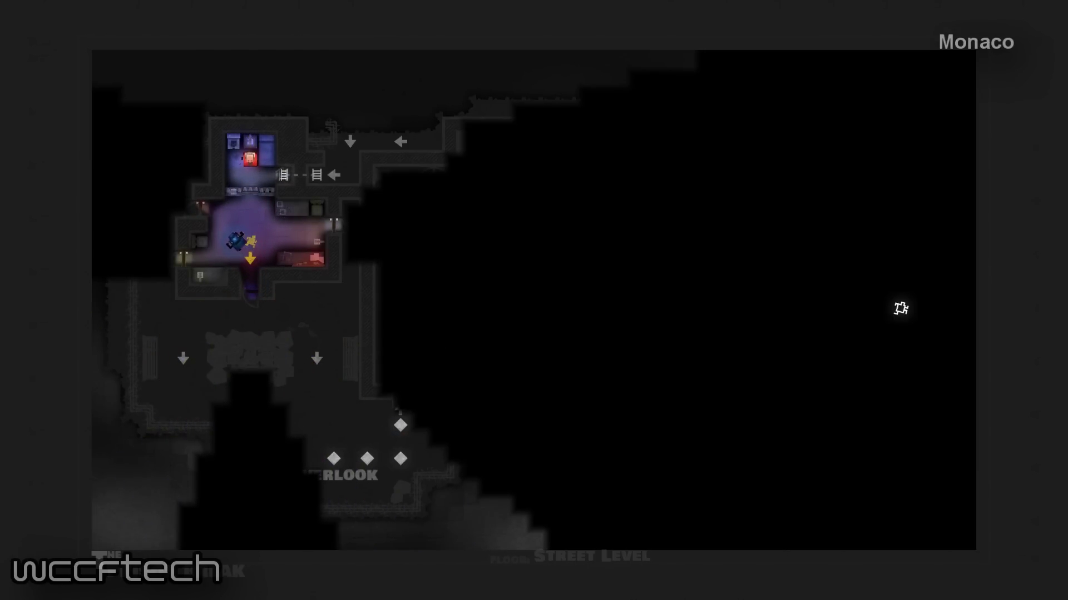
key("Left")
key("Down")
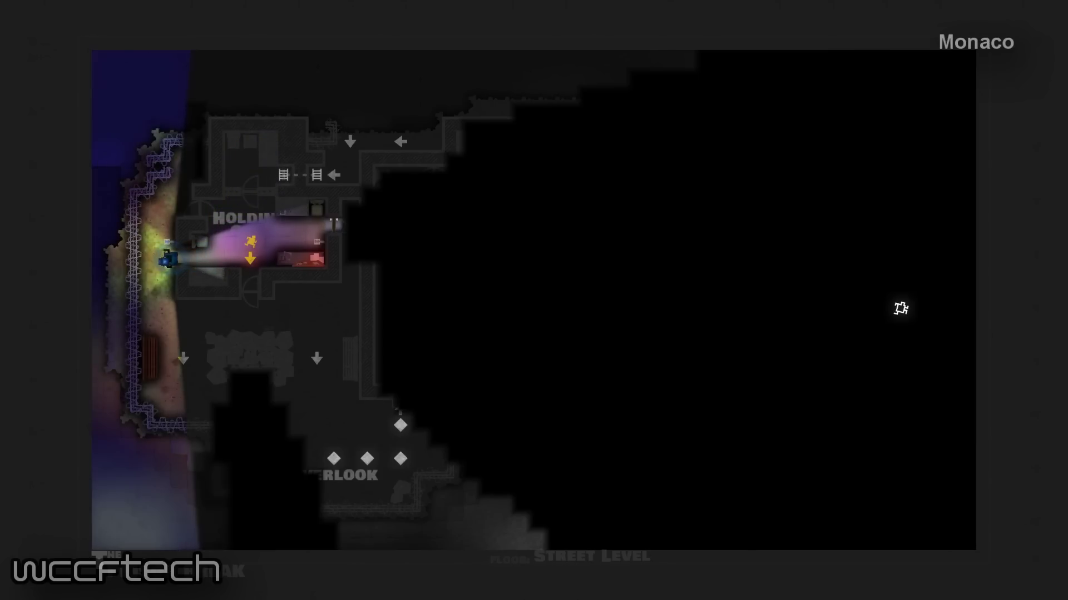
key("Up")
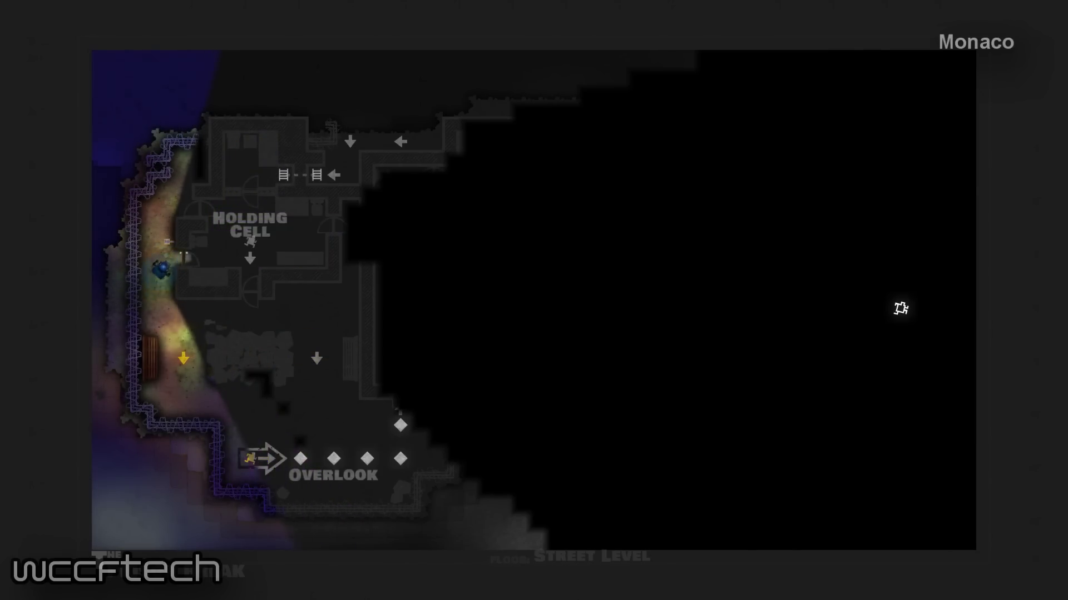
key("Right")
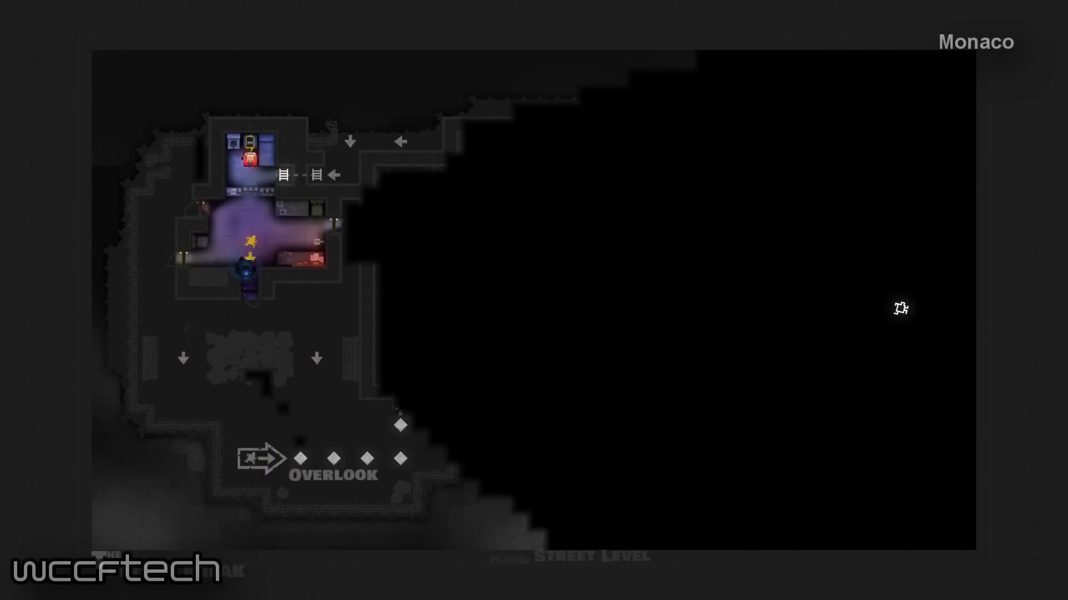
key("Down")
key("Down")
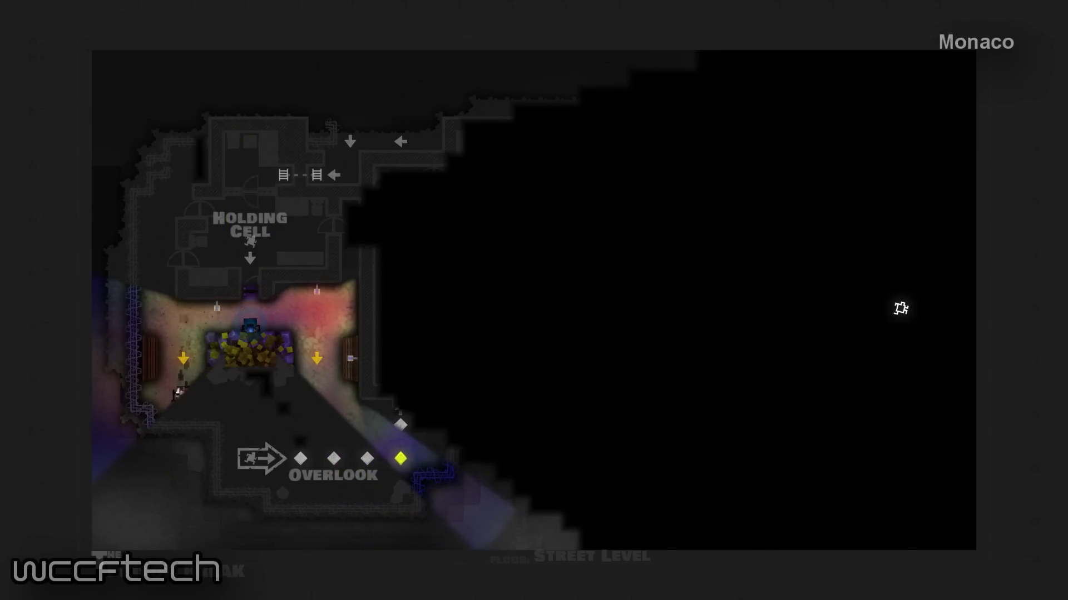
key("Left")
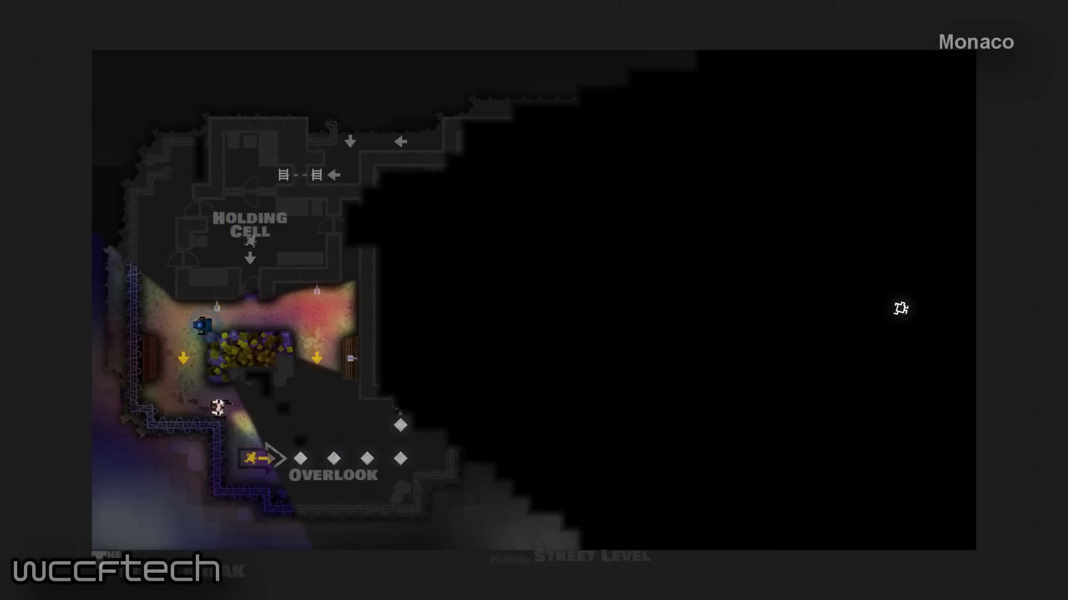
key("Down")
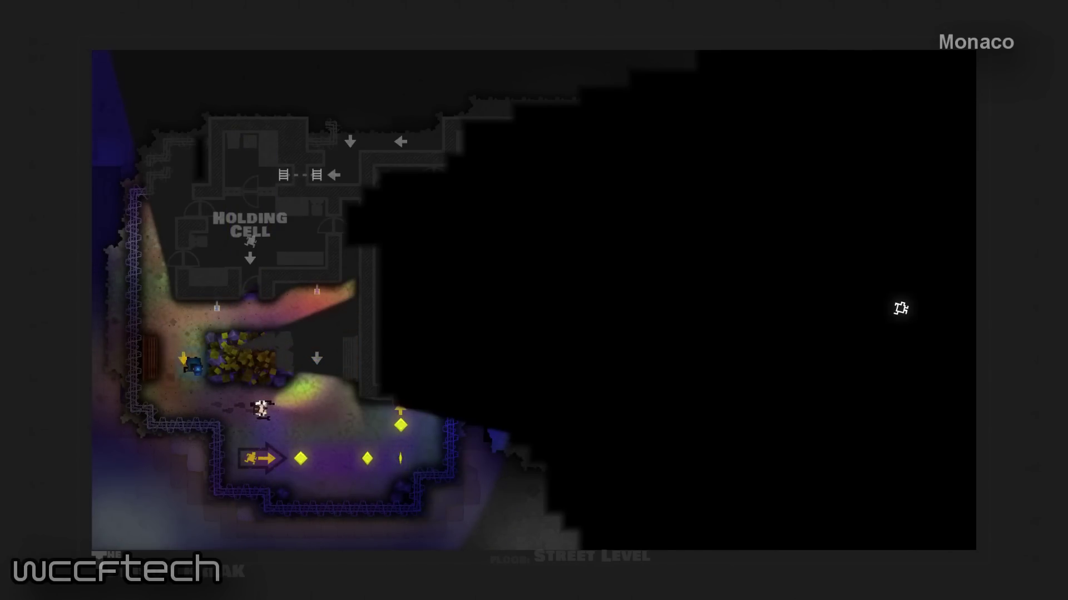
key("Right")
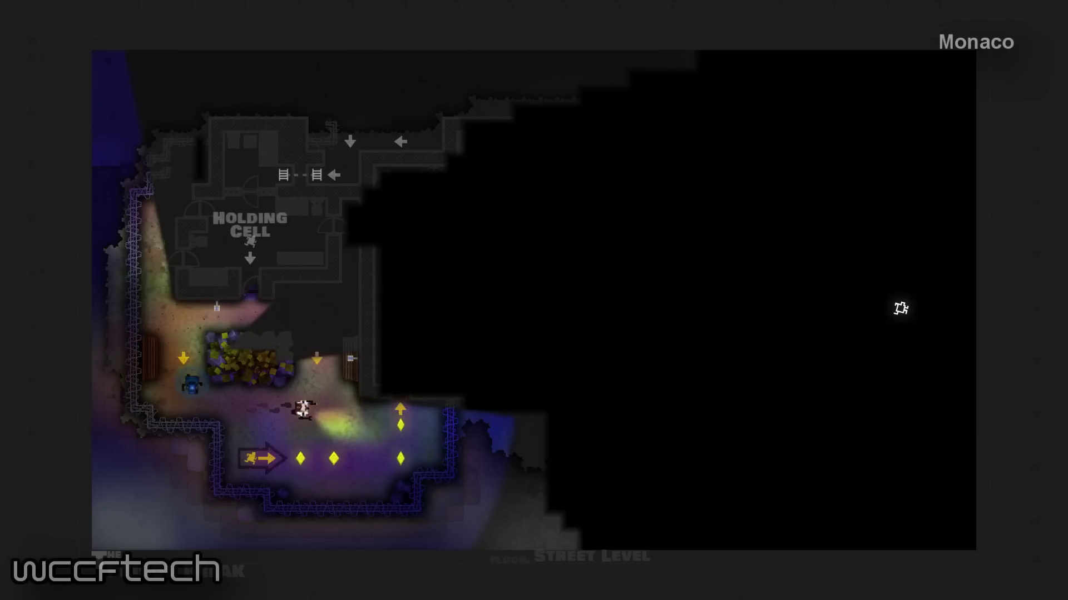
key("Up")
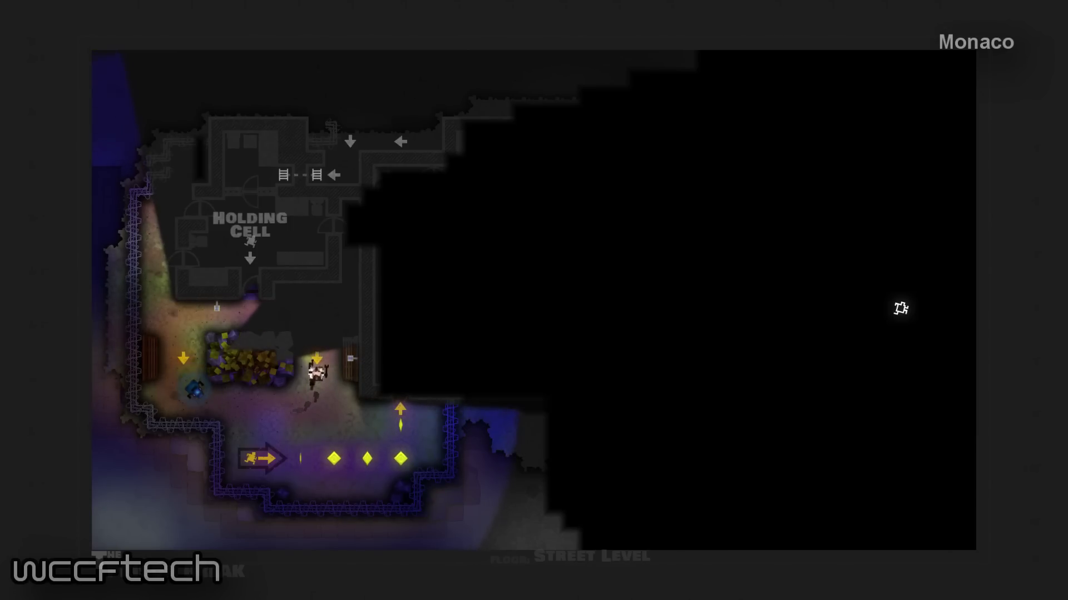
key("Up")
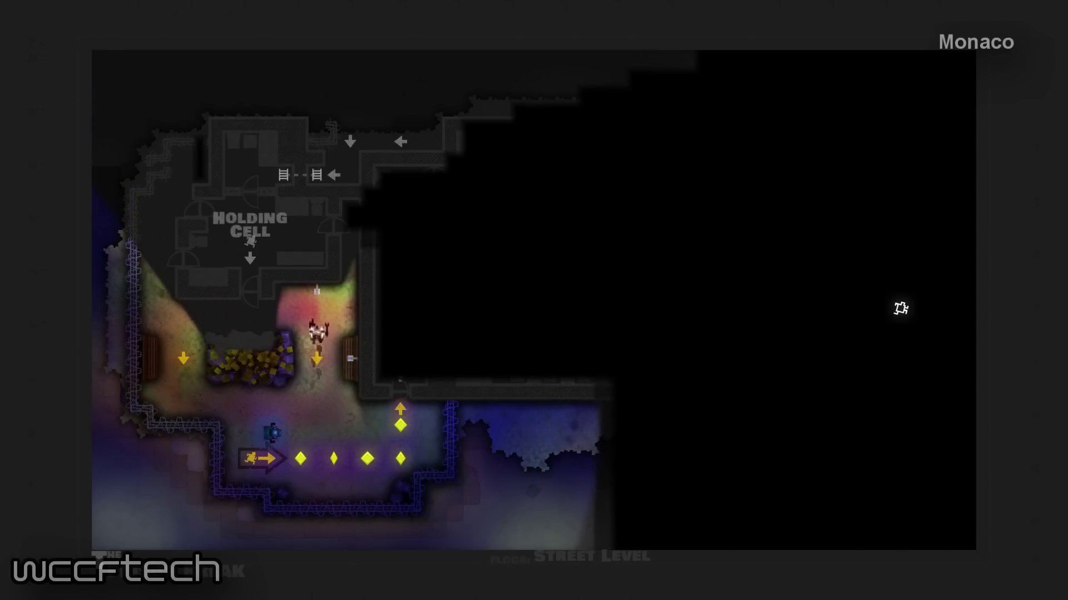
key("Right")
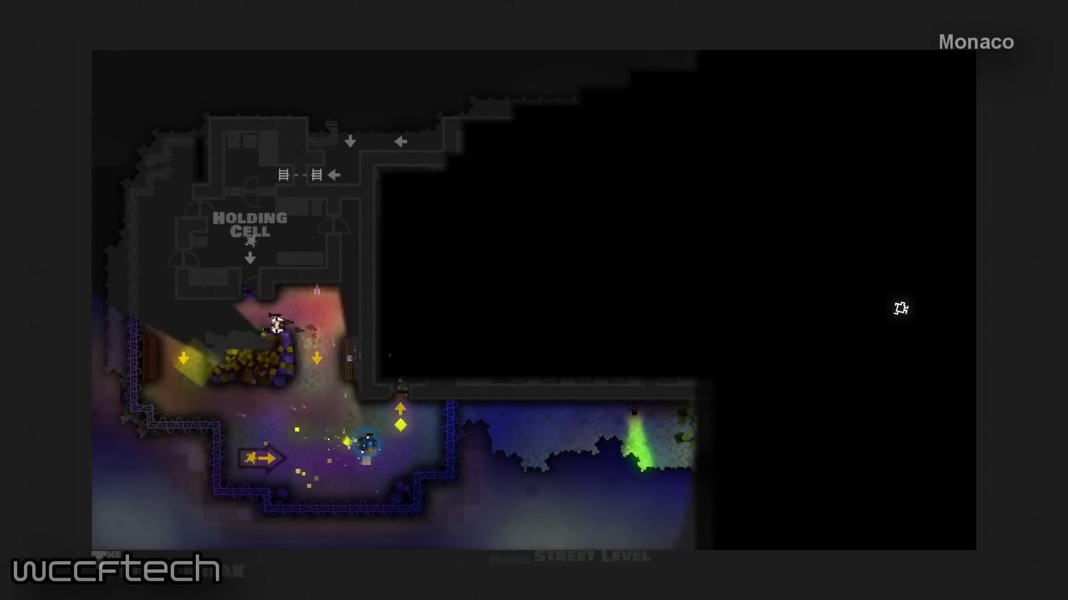
key("Up")
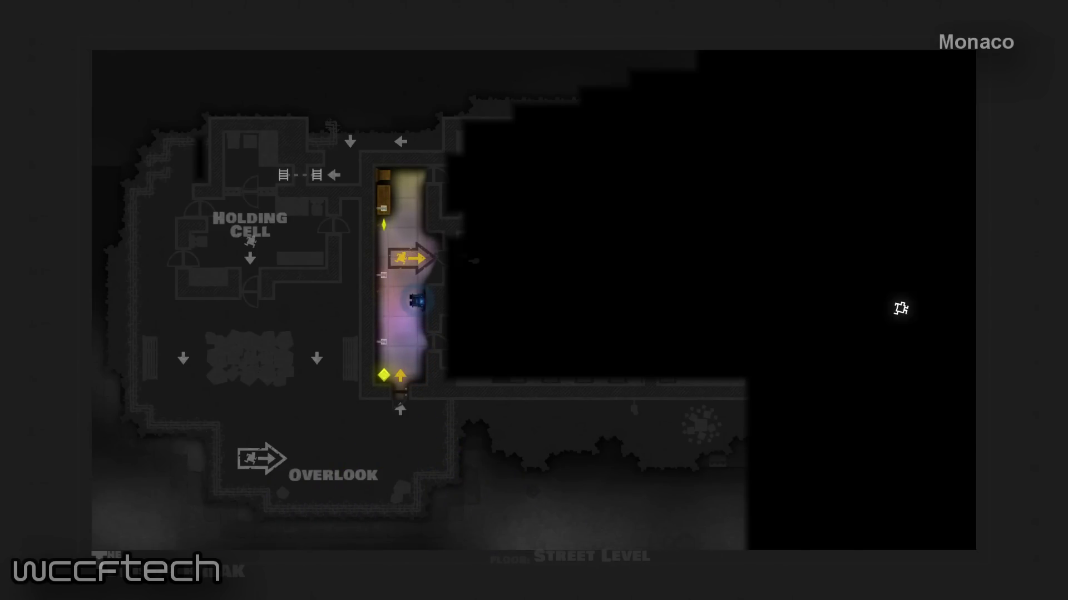
key("Right")
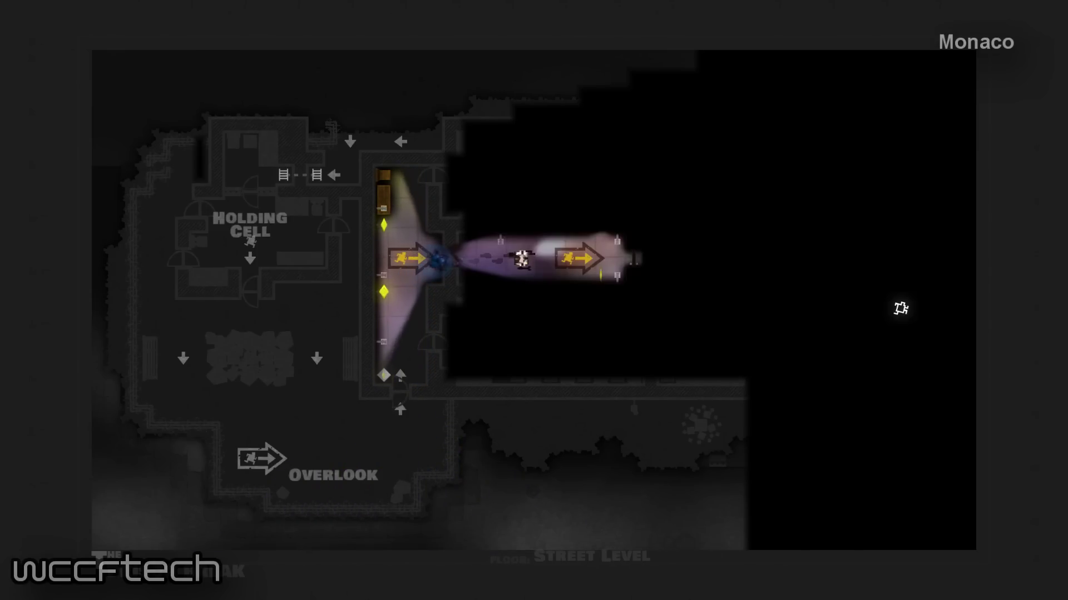
key("Right")
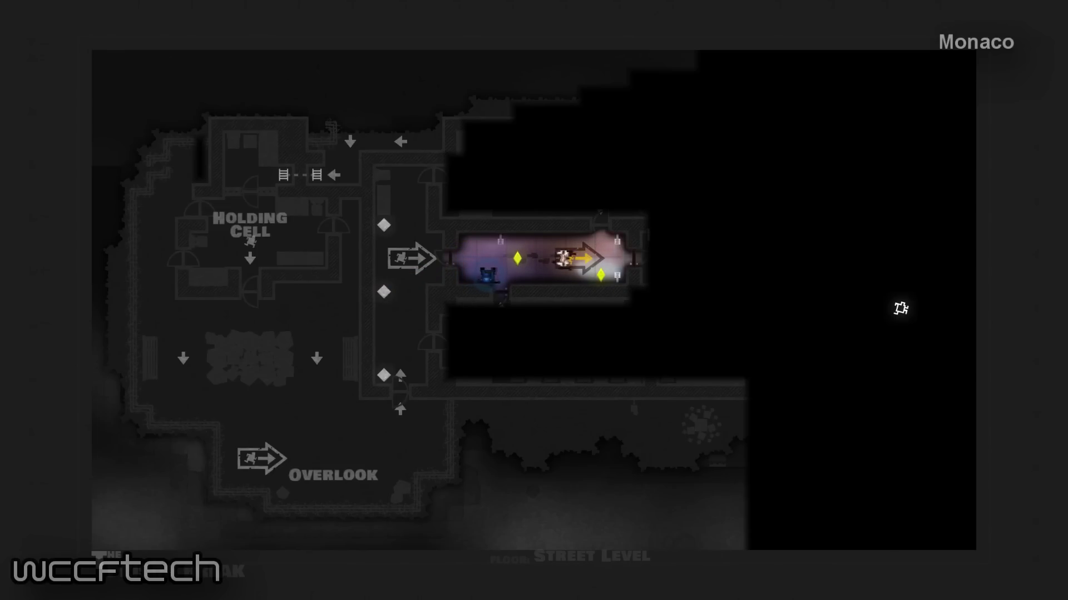
key("Down")
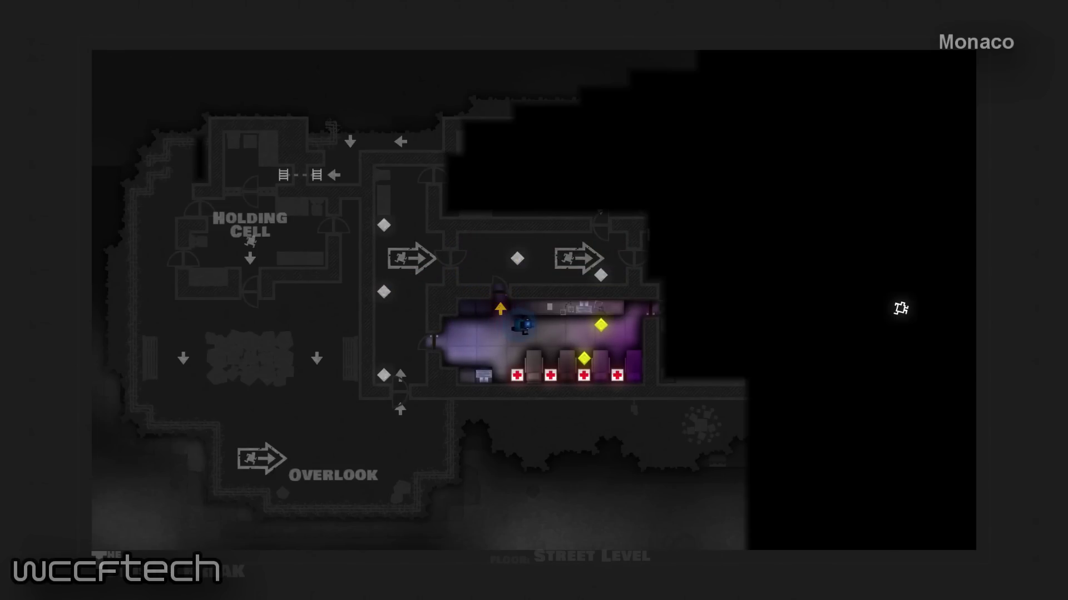
key("Down")
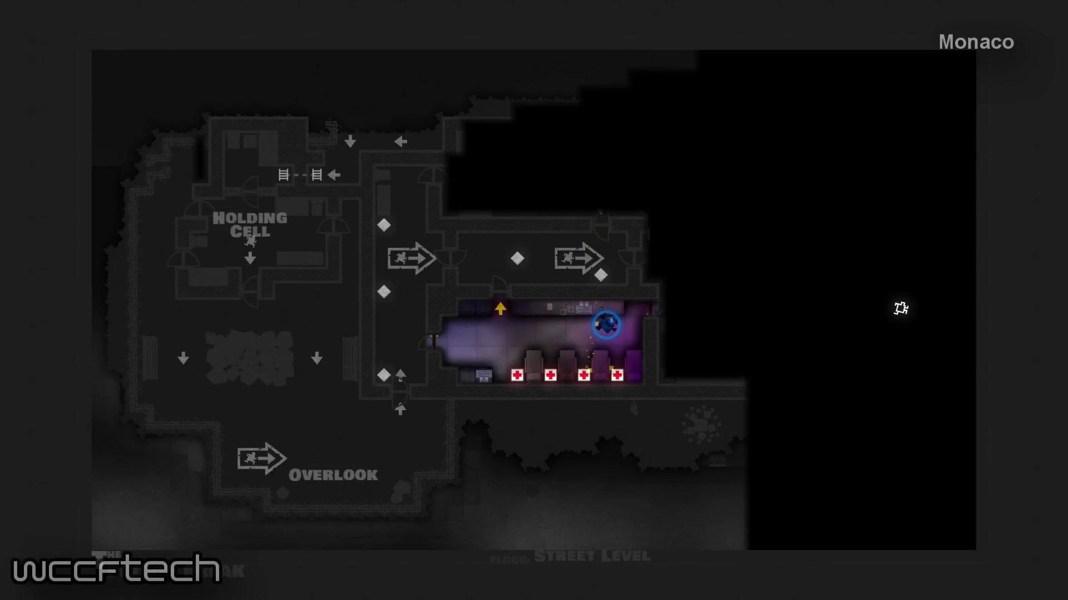
key("Right")
key("Right")
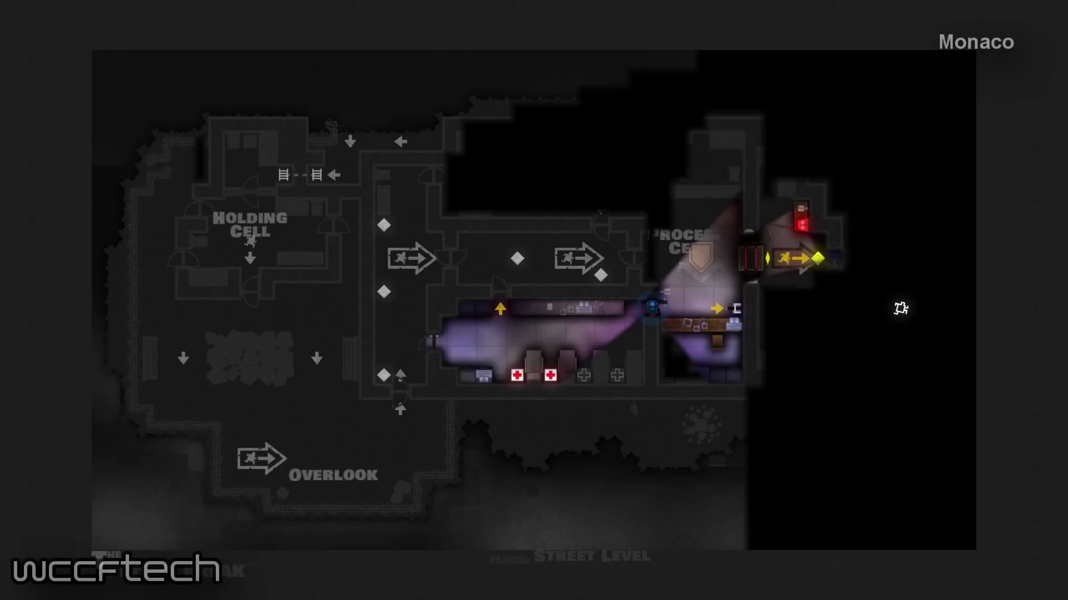
key("Right")
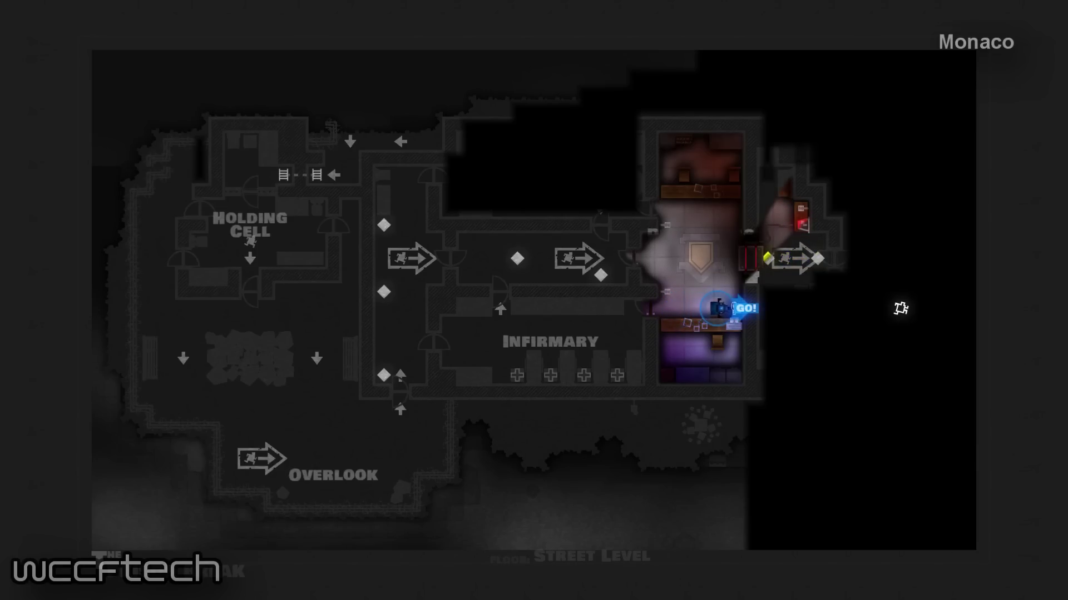
key("Left")
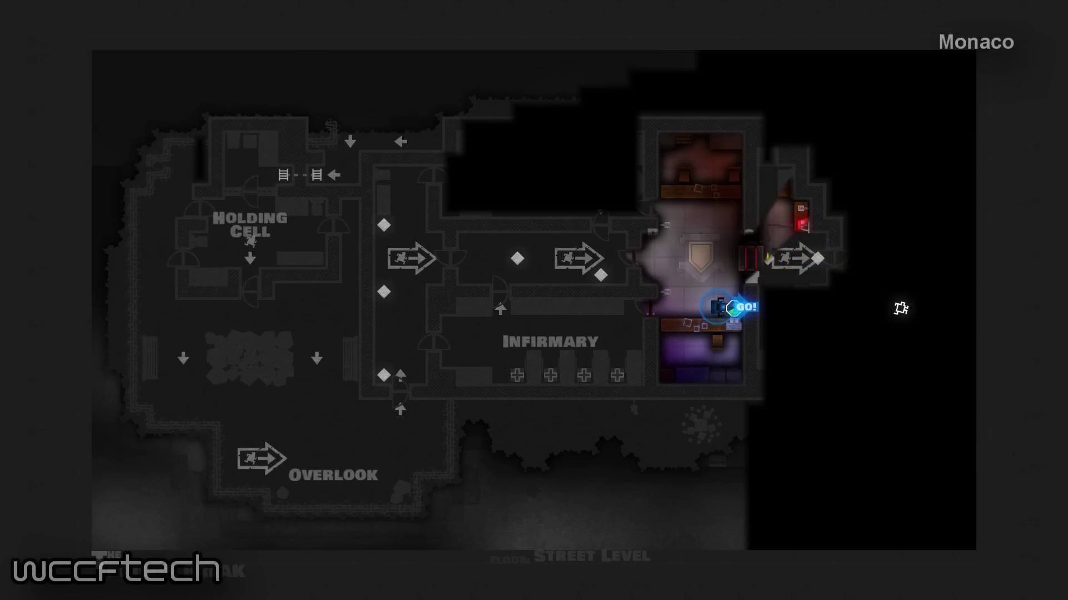
key("Up")
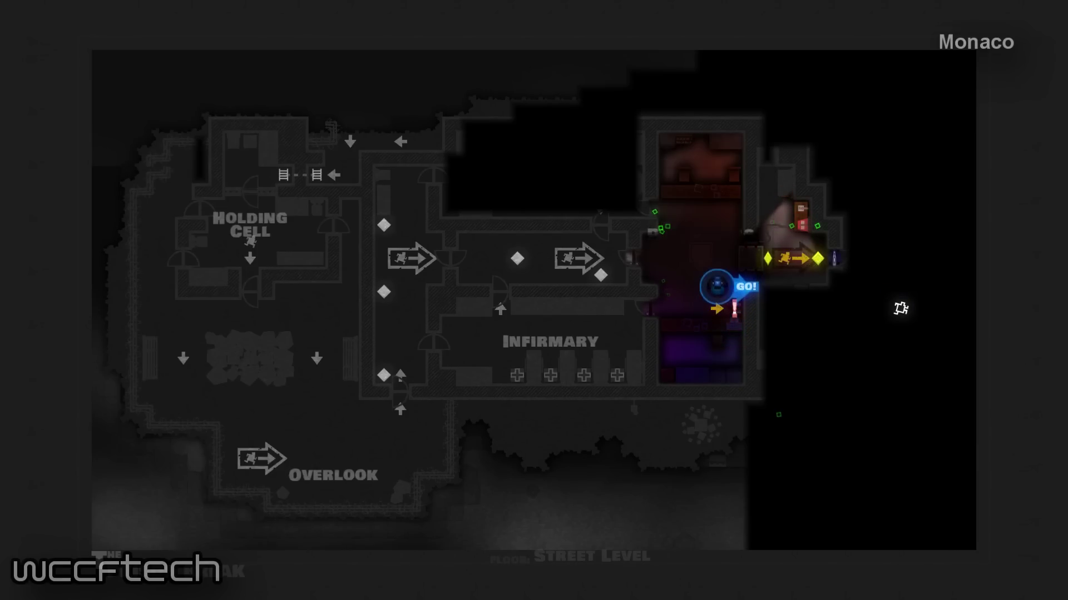
key("Right")
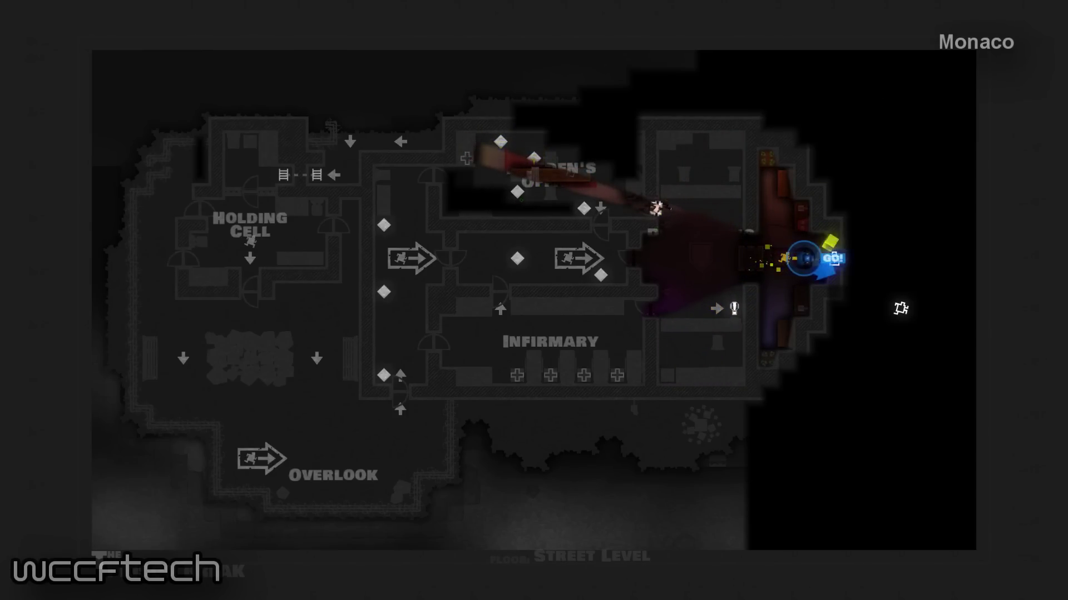
key("Right")
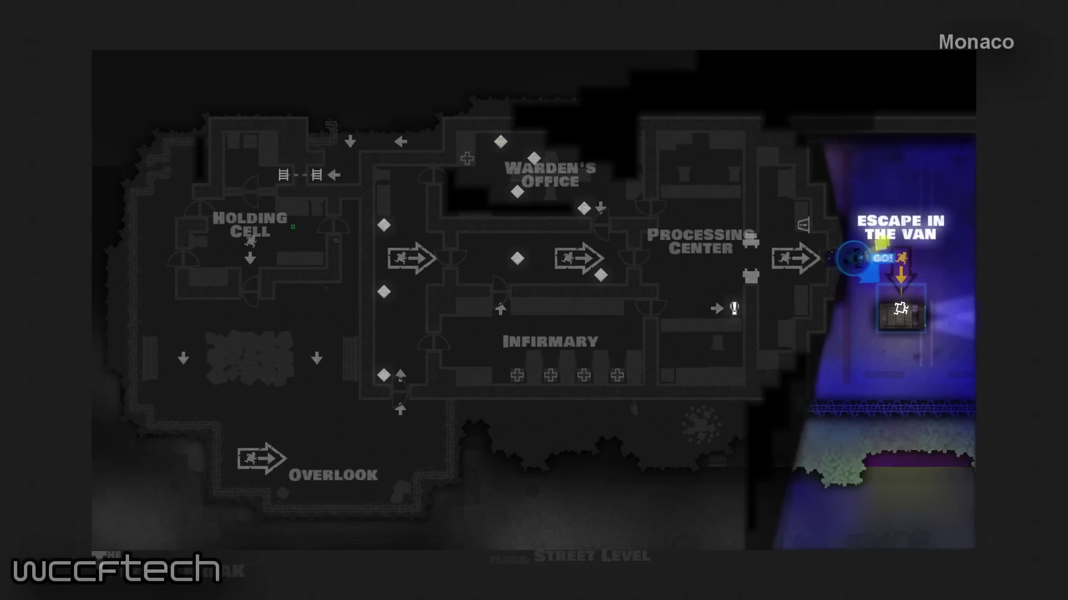